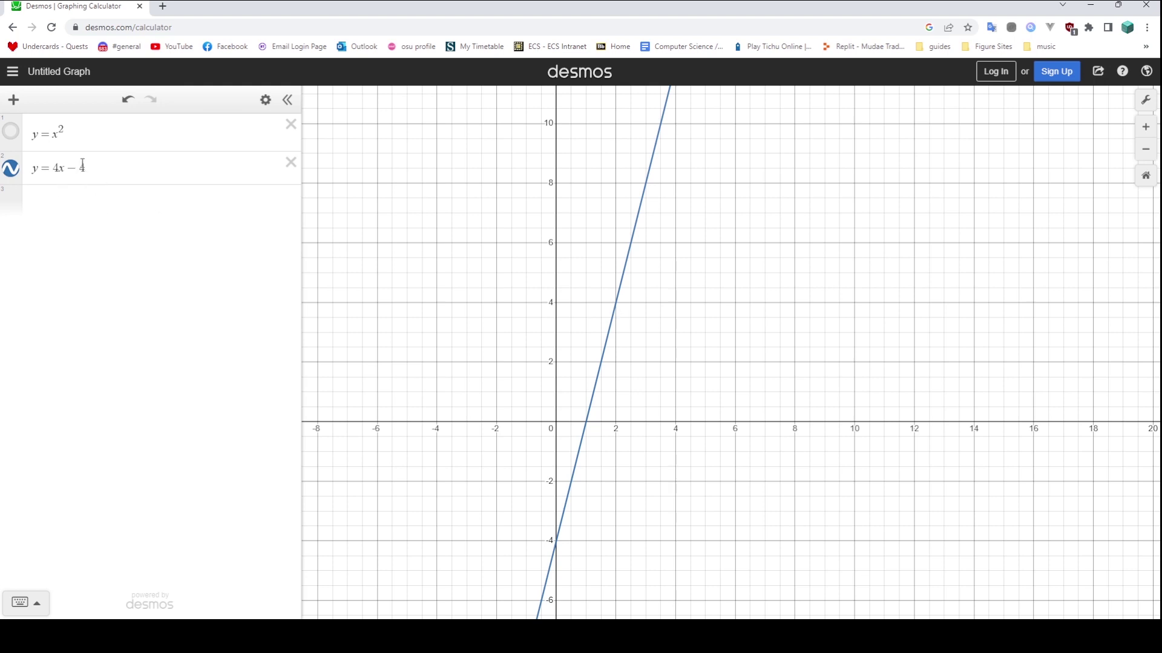
{"action": "left_click", "coordinate": [557, 547]}
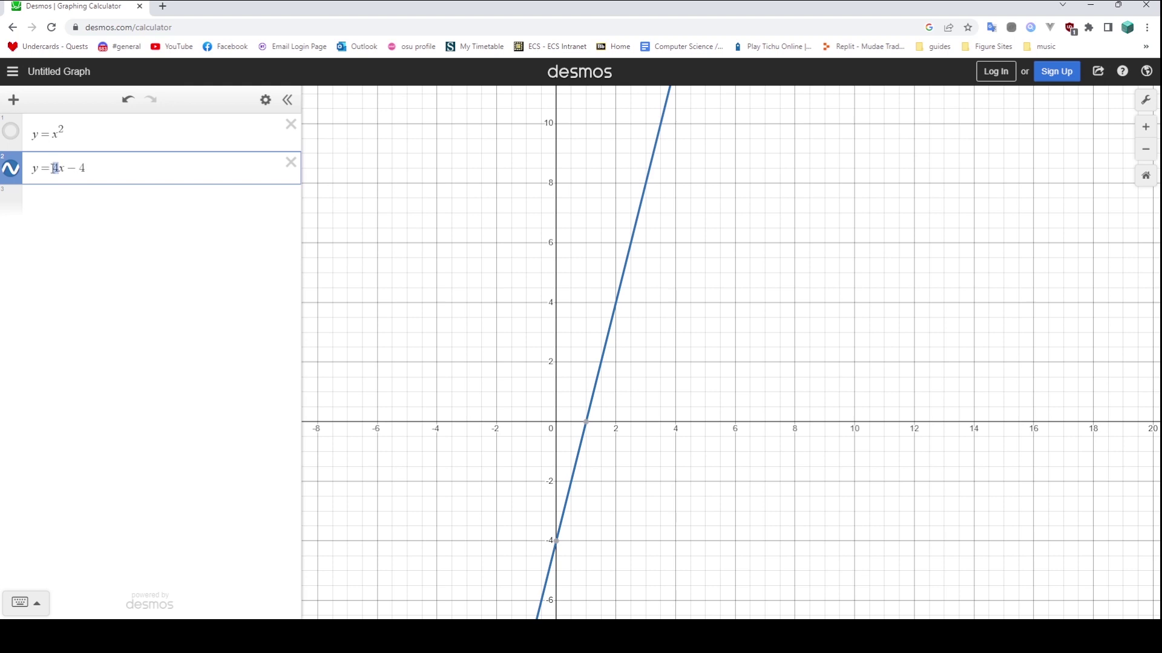
{"action": "left_click_drag", "start_coordinate": [59, 168], "coordinate": [55, 168]}
{"action": "left_click", "coordinate": [688, 402]}
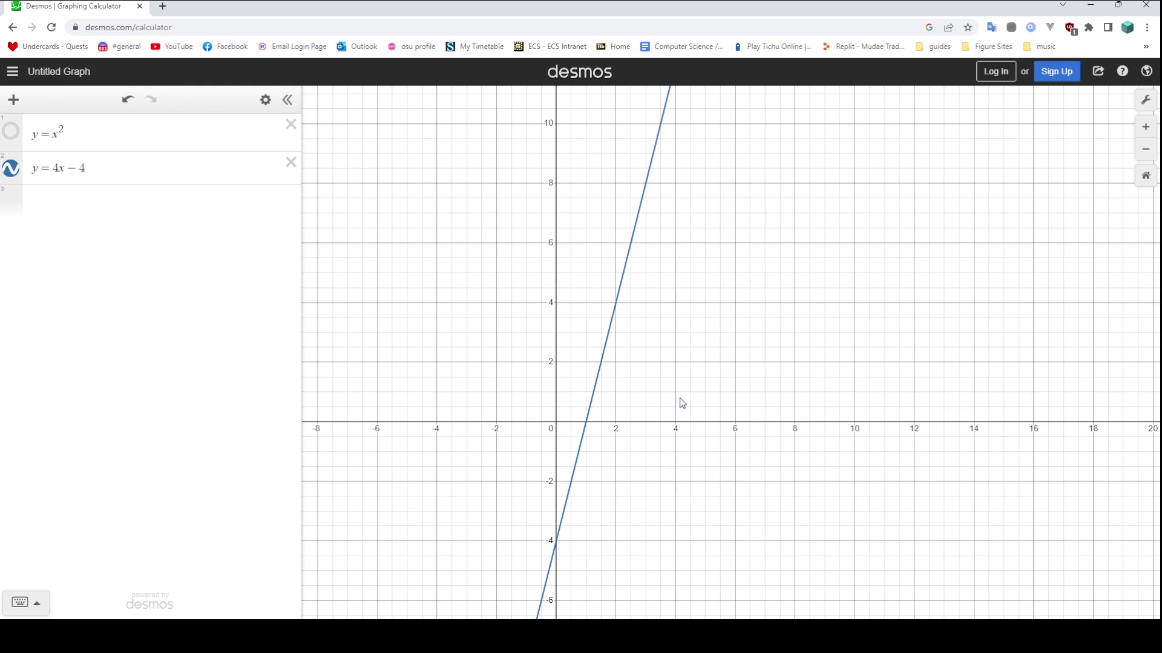
Switch off expression 2 (y=4x−4) and switch on expression 1 (y=x²).
{"action": "left_click", "coordinate": [12, 172]}
{"action": "left_click", "coordinate": [11, 132]}
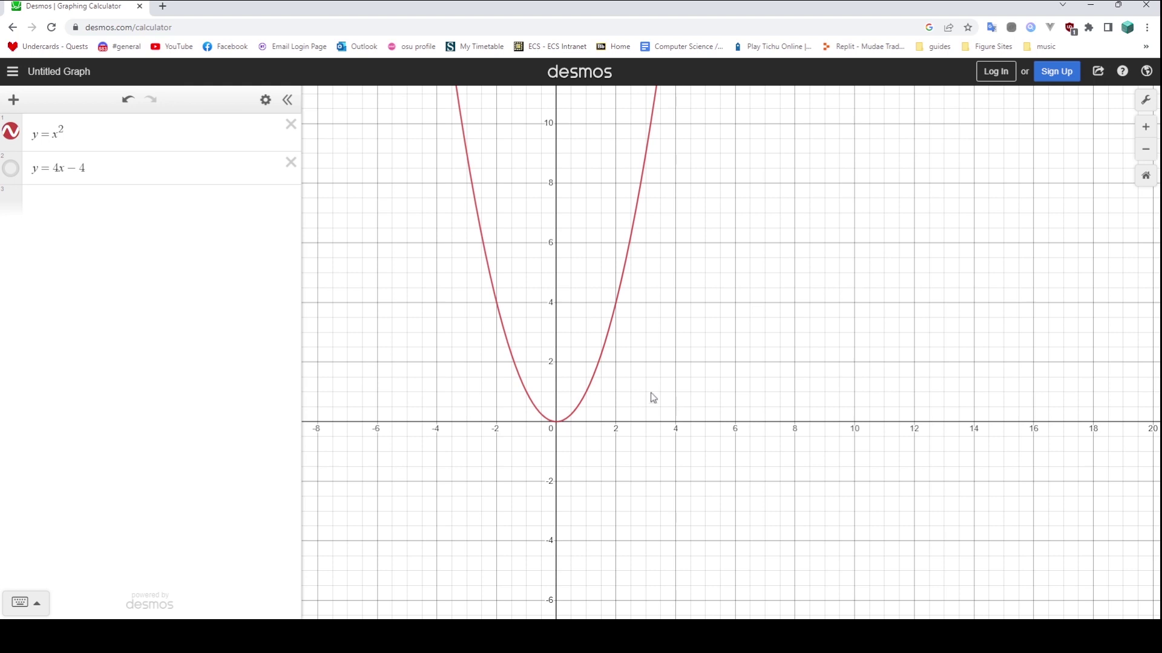
{"action": "left_click", "coordinate": [71, 133]}
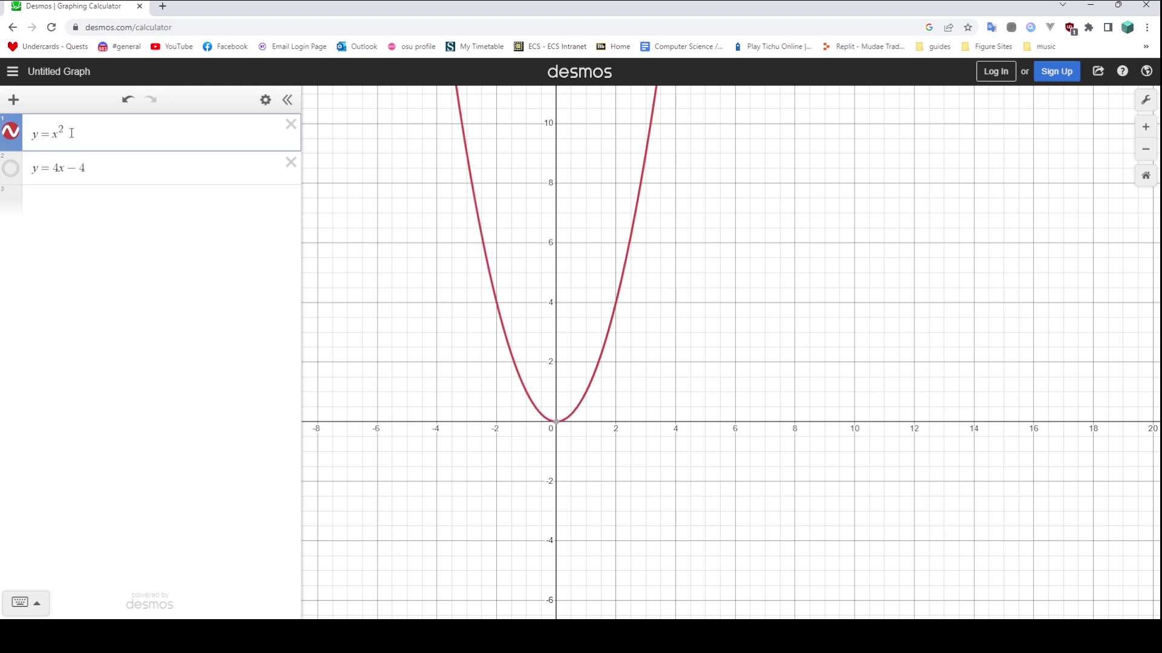
{"action": "type", "text": "+1"}
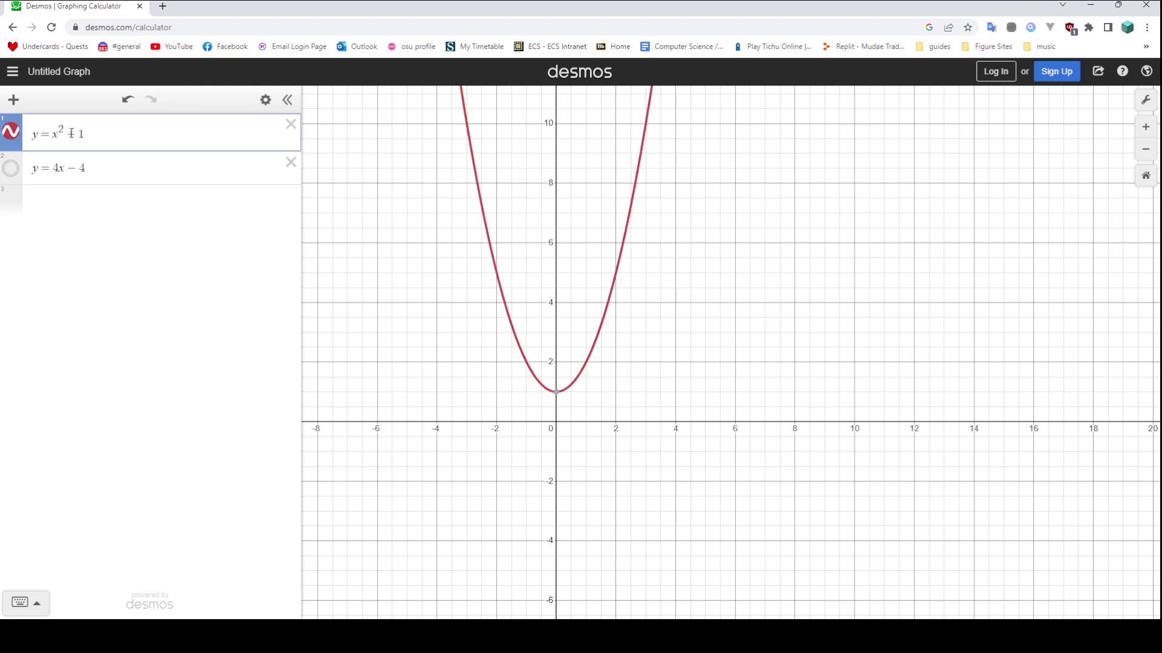
{"action": "key", "text": "BackSpace"}
{"action": "key", "text": "BackSpace"}
{"action": "type", "text": "-4"}
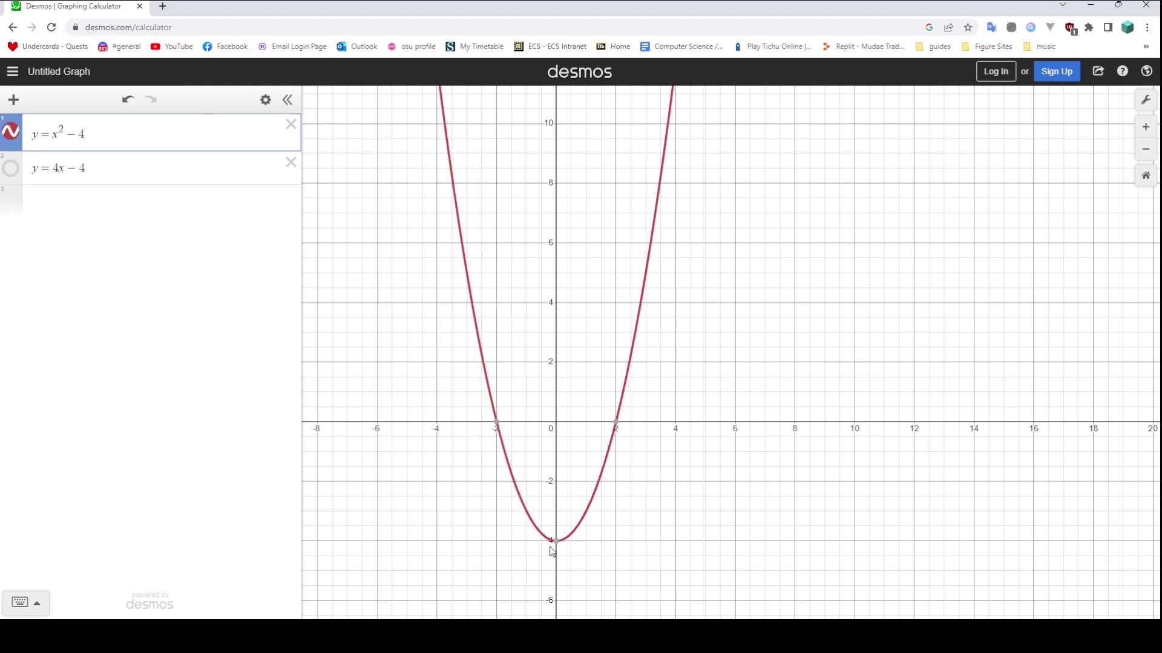
{"action": "mouse_move", "coordinate": [557, 552]}
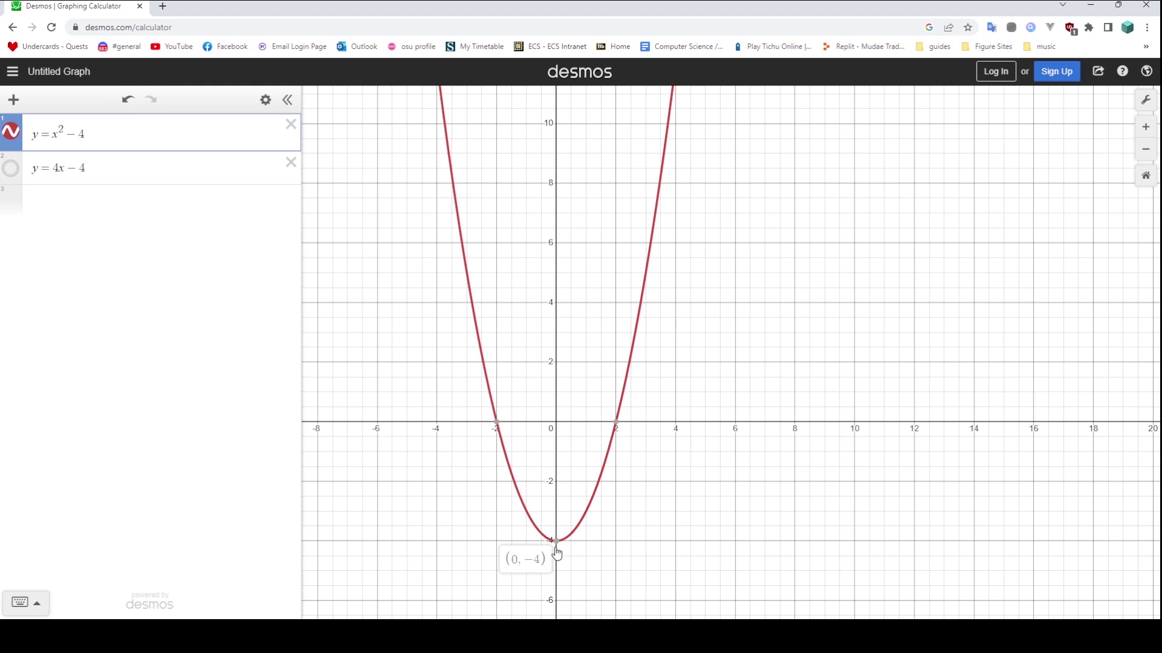
{"action": "key", "text": "BackSpace"}
{"action": "key", "text": "BackSpace"}
{"action": "left_click", "coordinate": [745, 361]}
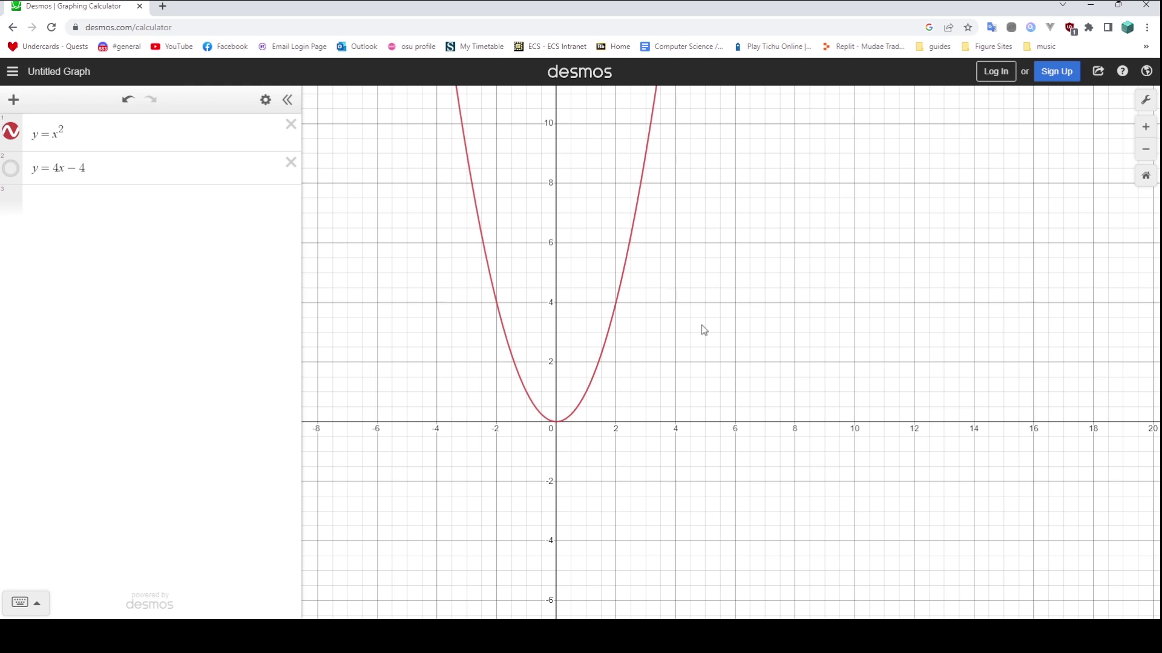
Turn y=4x−4 back on and zoom and pan around its tangent point (2, 4).
{"action": "left_click", "coordinate": [11, 171]}
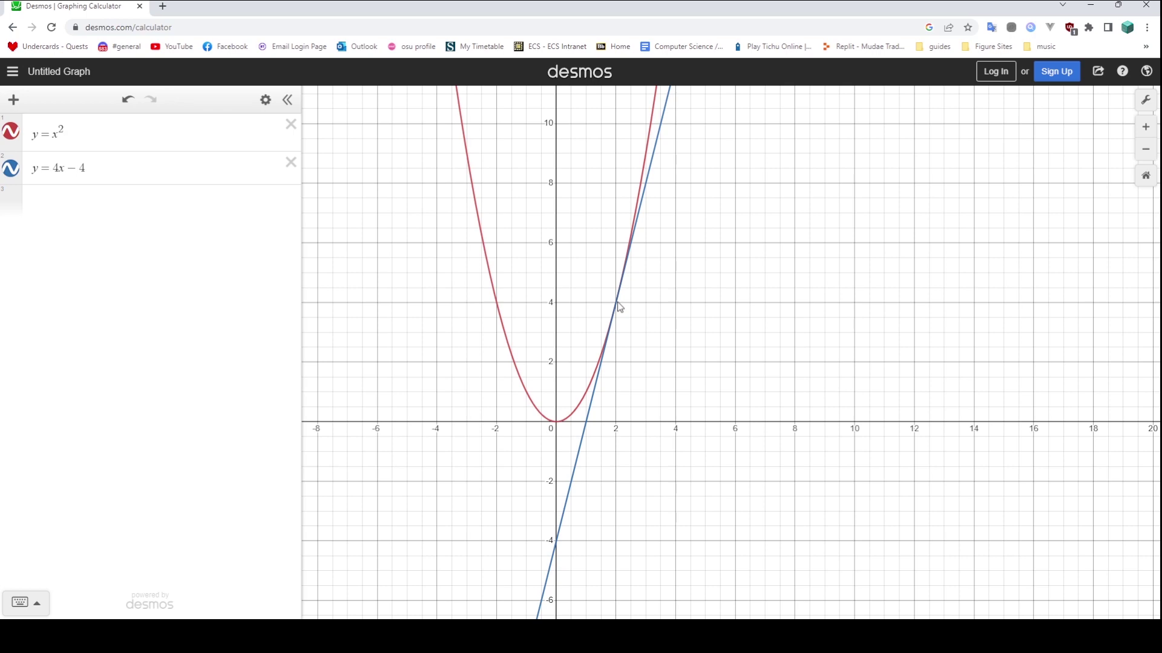
{"action": "scroll", "coordinate": [618, 305], "scroll_direction": "up", "scroll_amount": 10}
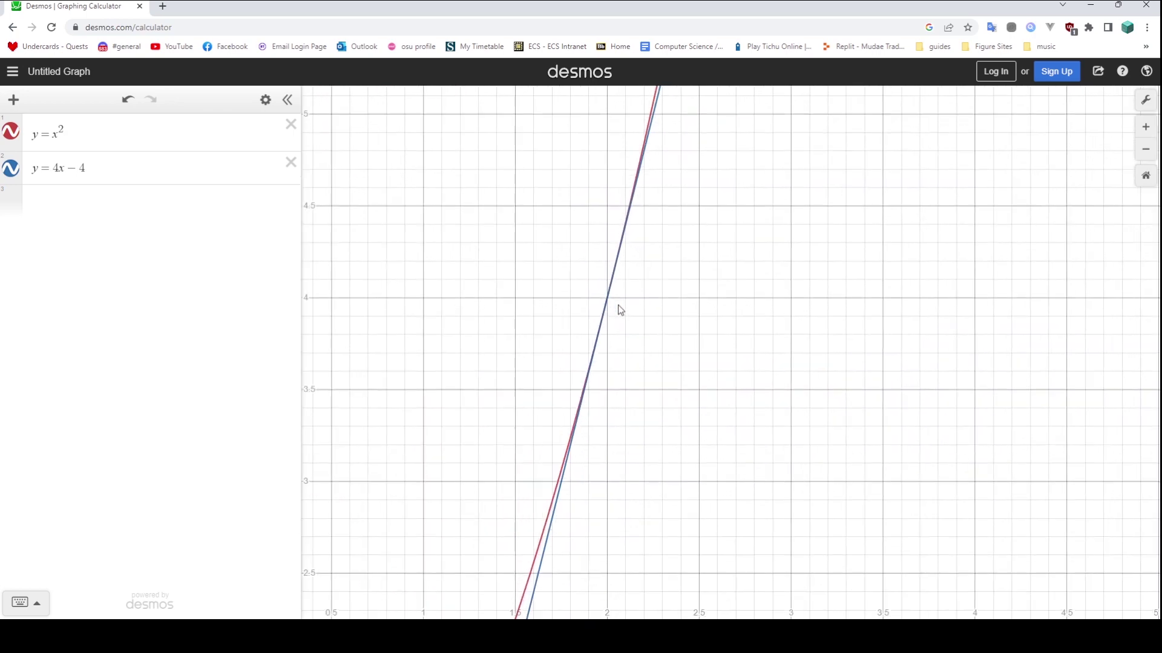
{"action": "scroll", "coordinate": [619, 309], "scroll_direction": "up", "scroll_amount": 10}
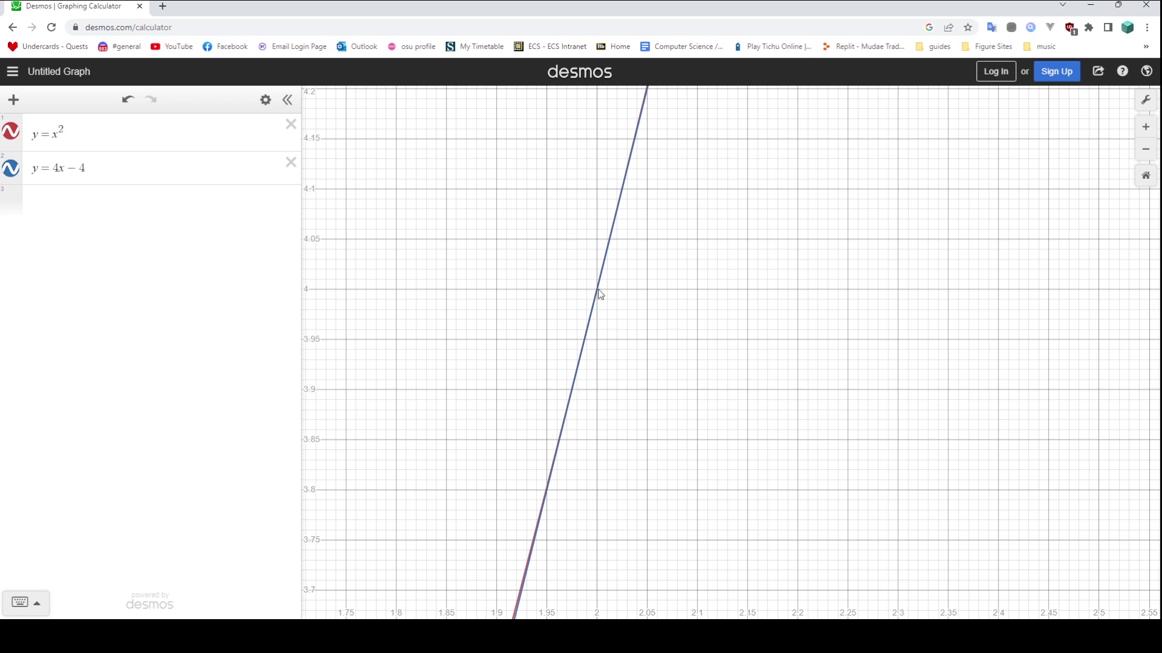
{"action": "scroll", "coordinate": [600, 295], "scroll_direction": "down", "scroll_amount": 10}
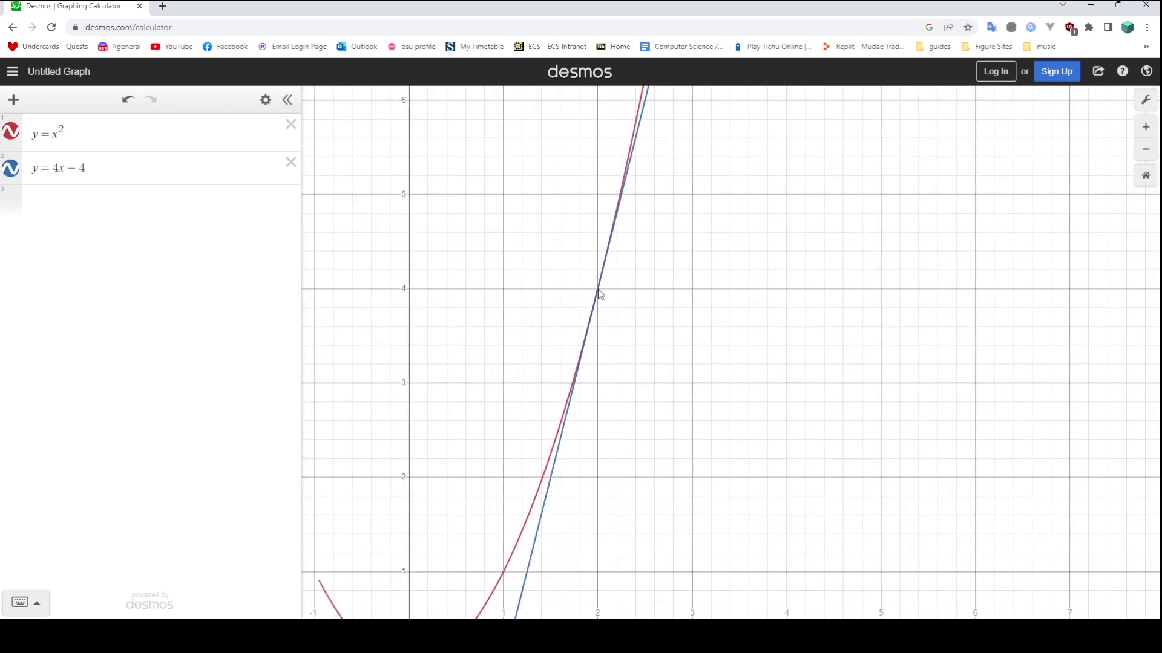
{"action": "scroll", "coordinate": [600, 295], "scroll_direction": "down", "scroll_amount": 3}
{"action": "left_click_drag", "start_coordinate": [621, 310], "coordinate": [657, 304]}
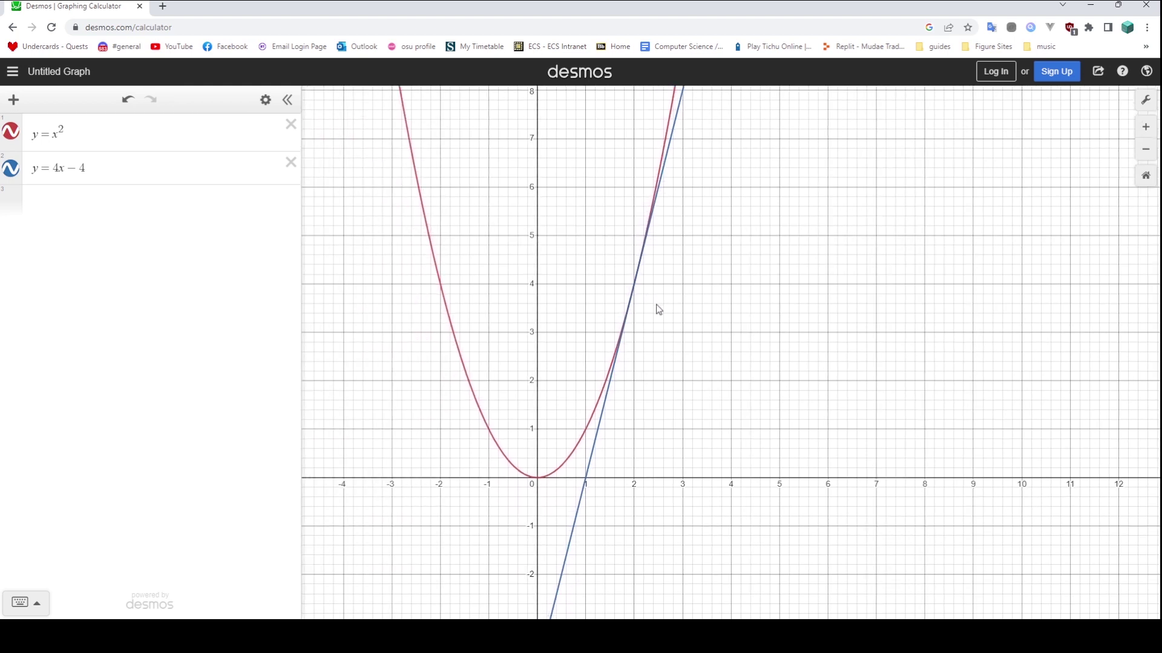
Change the first expression from y=x² to y=2x¹.
{"action": "double_click", "coordinate": [62, 130]}
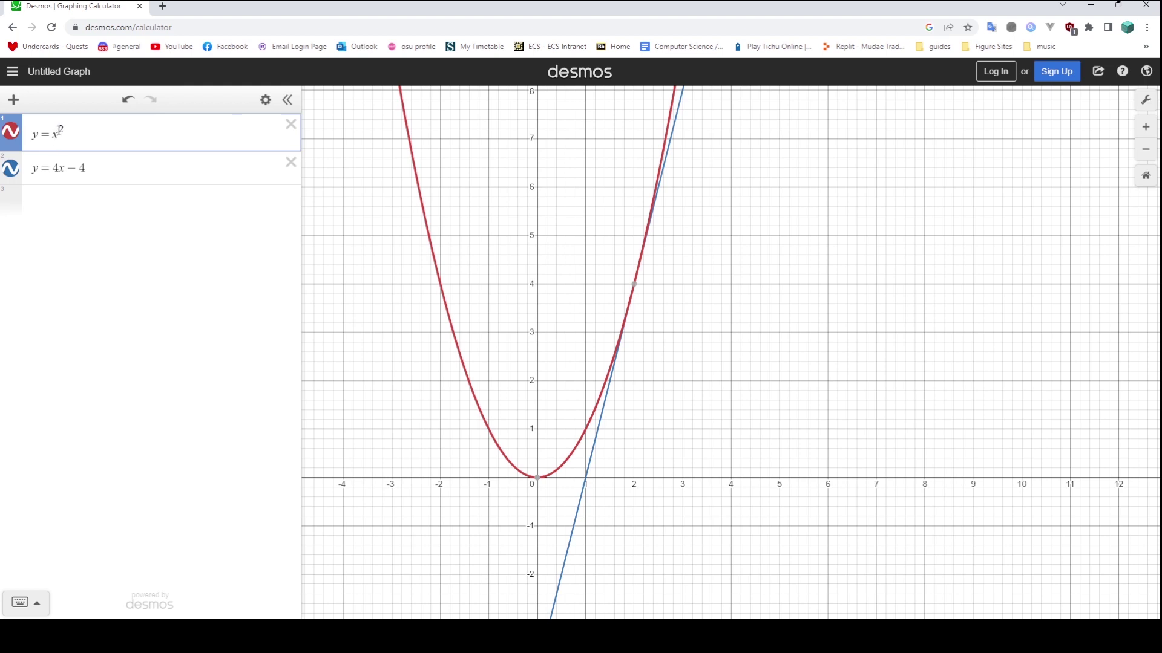
{"action": "left_click_drag", "start_coordinate": [62, 134], "coordinate": [54, 136]}
{"action": "left_click", "coordinate": [54, 136]}
{"action": "type", "text": "2"}
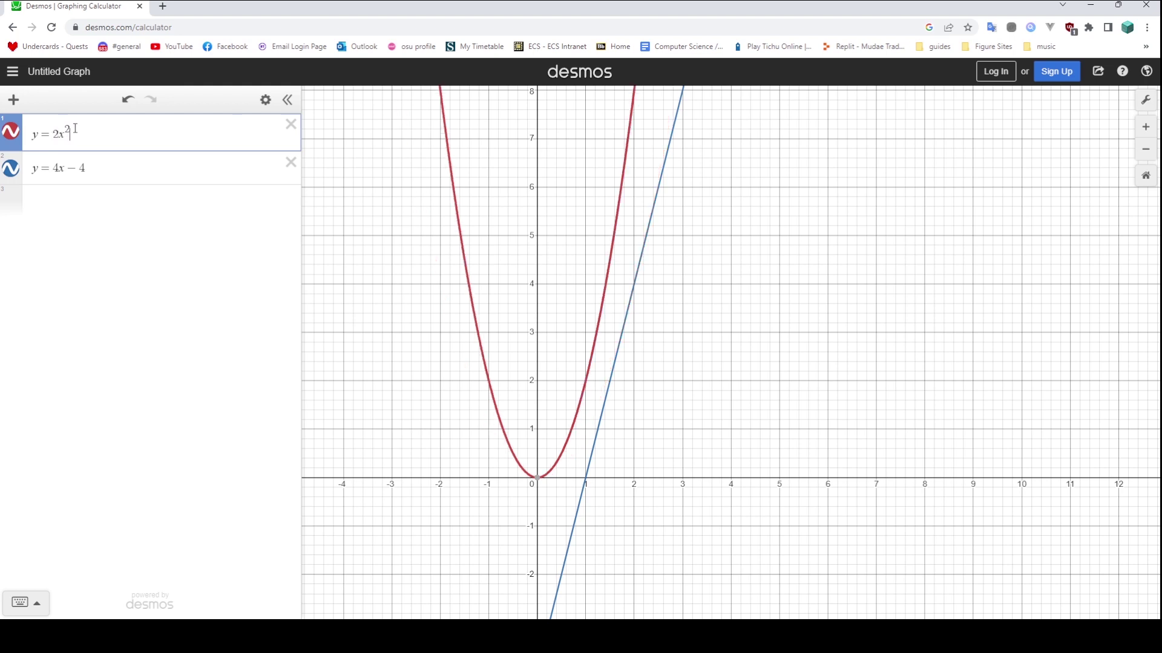
{"action": "key", "text": "BackSpace"}
{"action": "type", "text": "1"}
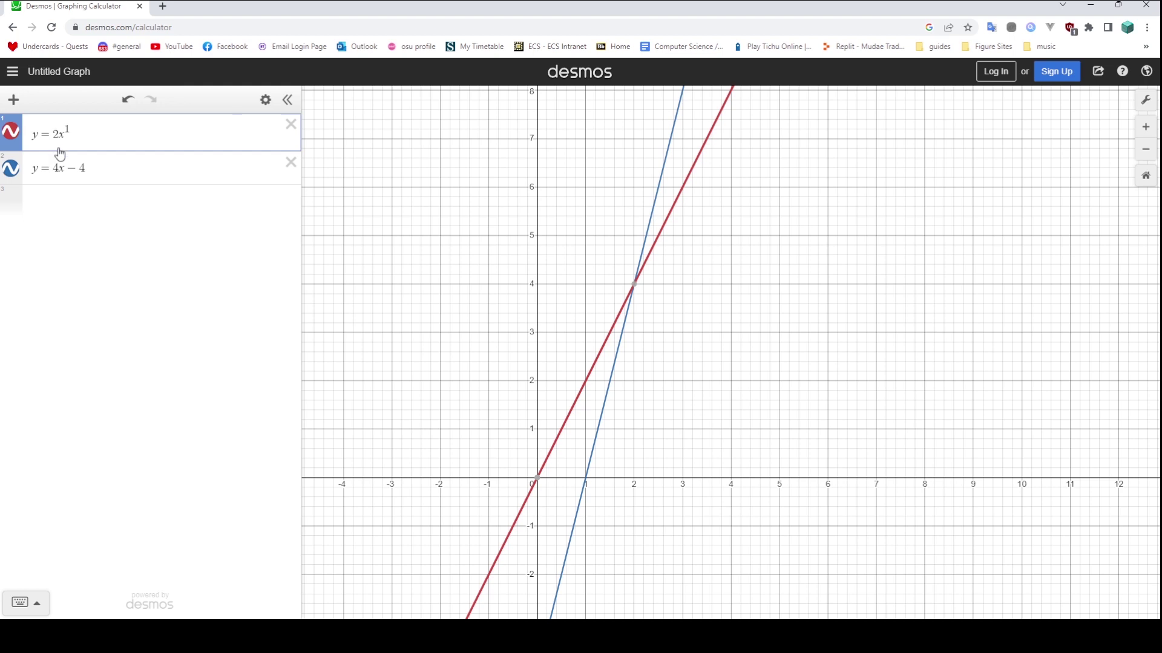
Hide y=4x−4 and trace the red line y=2x¹ toward the point (2, 4).
{"action": "left_click", "coordinate": [11, 168]}
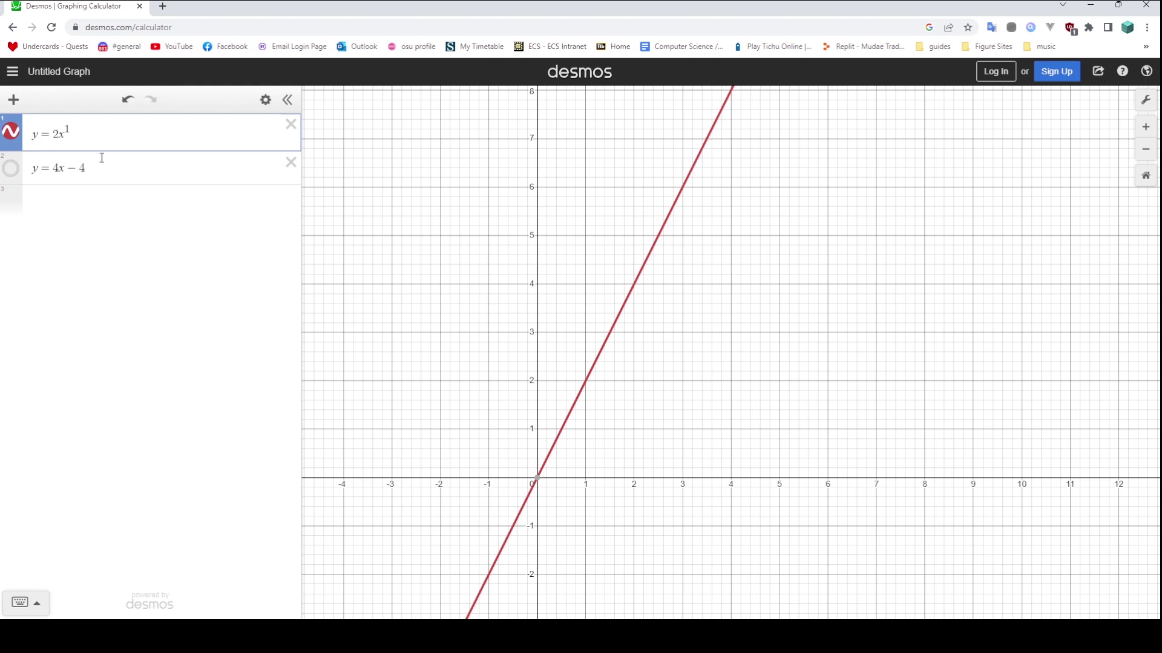
{"action": "left_click", "coordinate": [637, 482]}
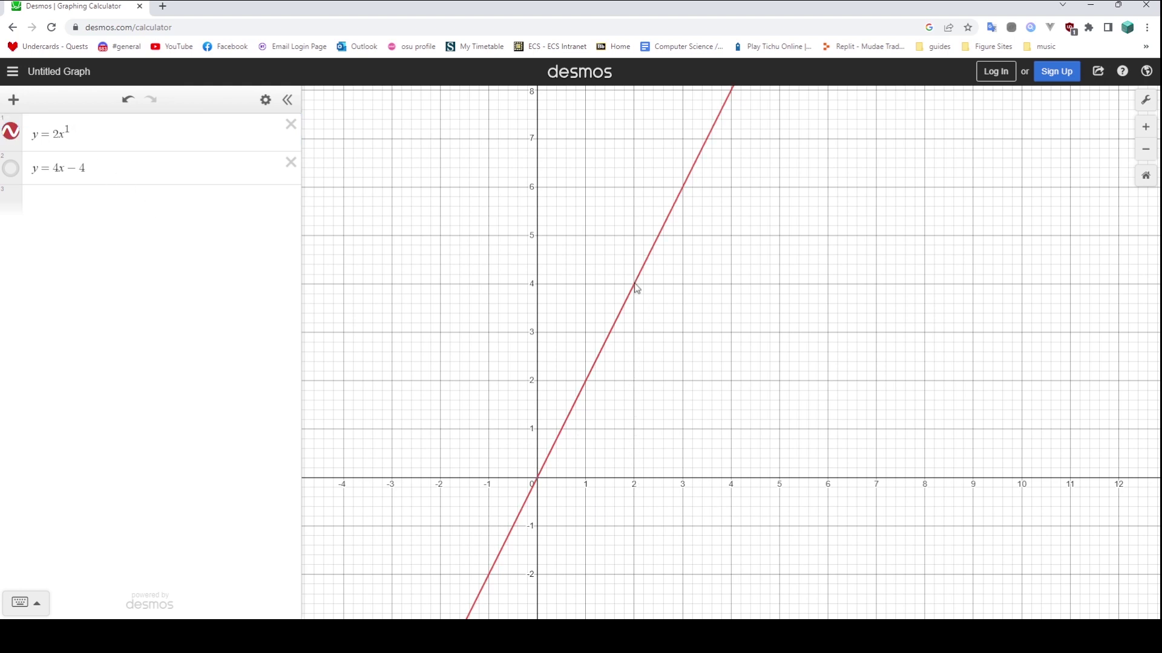
{"action": "left_click", "coordinate": [634, 286]}
{"action": "left_click", "coordinate": [634, 286]}
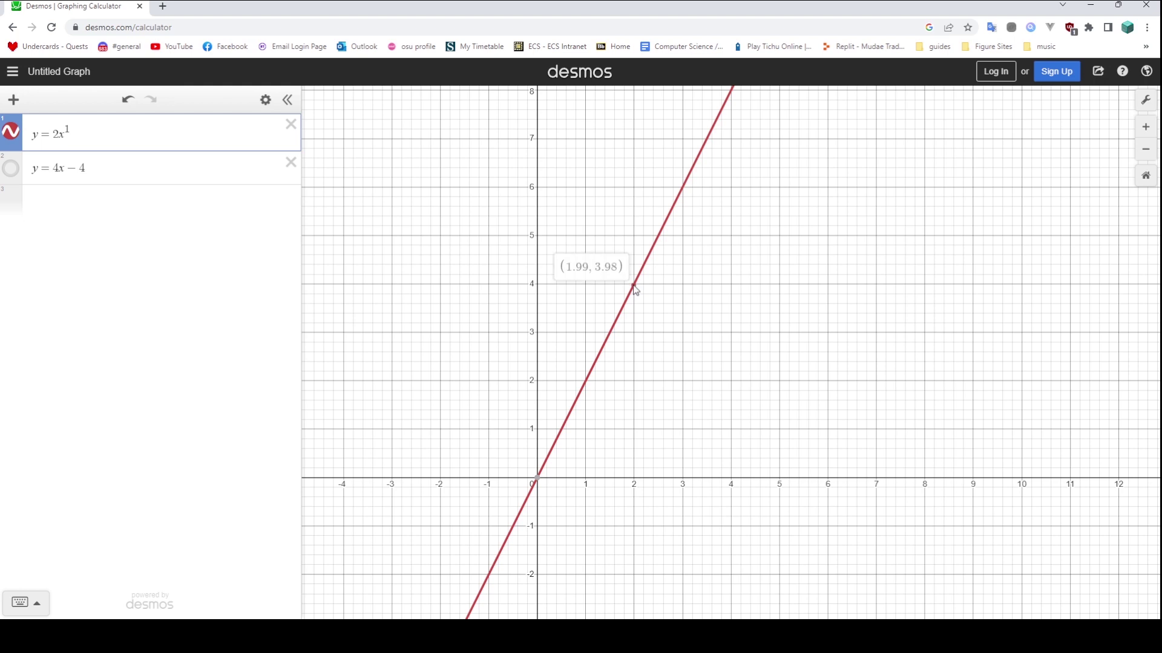
{"action": "left_click_drag", "start_coordinate": [633, 284], "coordinate": [637, 286]}
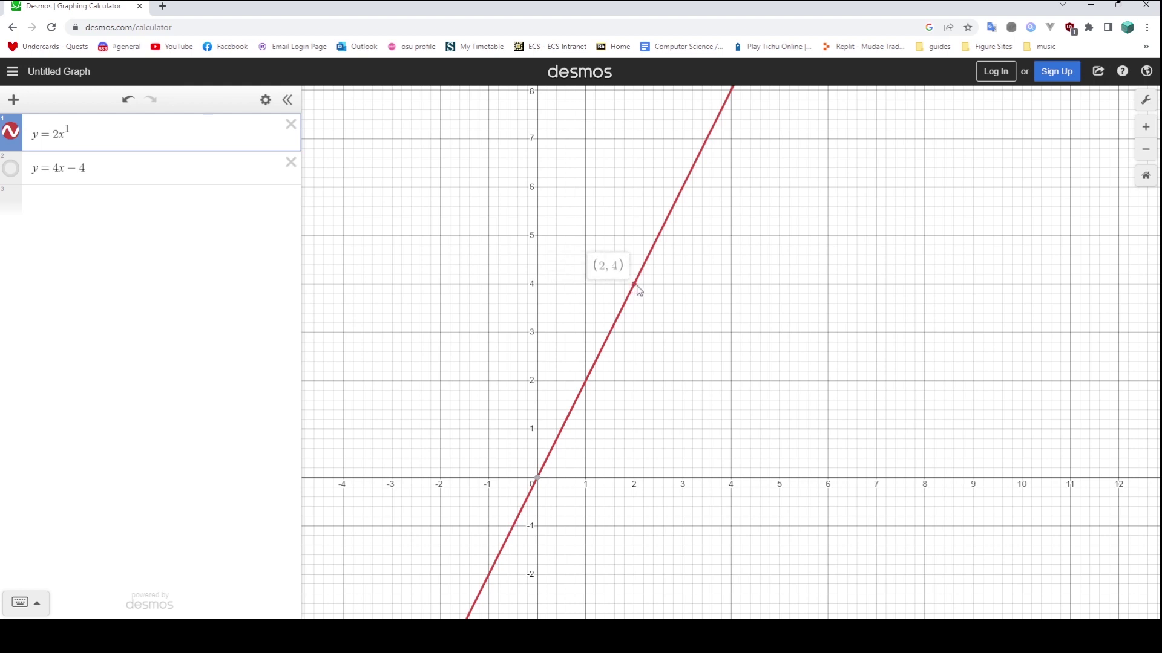
{"action": "left_click_drag", "start_coordinate": [637, 286], "coordinate": [637, 287]}
{"action": "left_click_drag", "start_coordinate": [67, 130], "coordinate": [62, 133]}
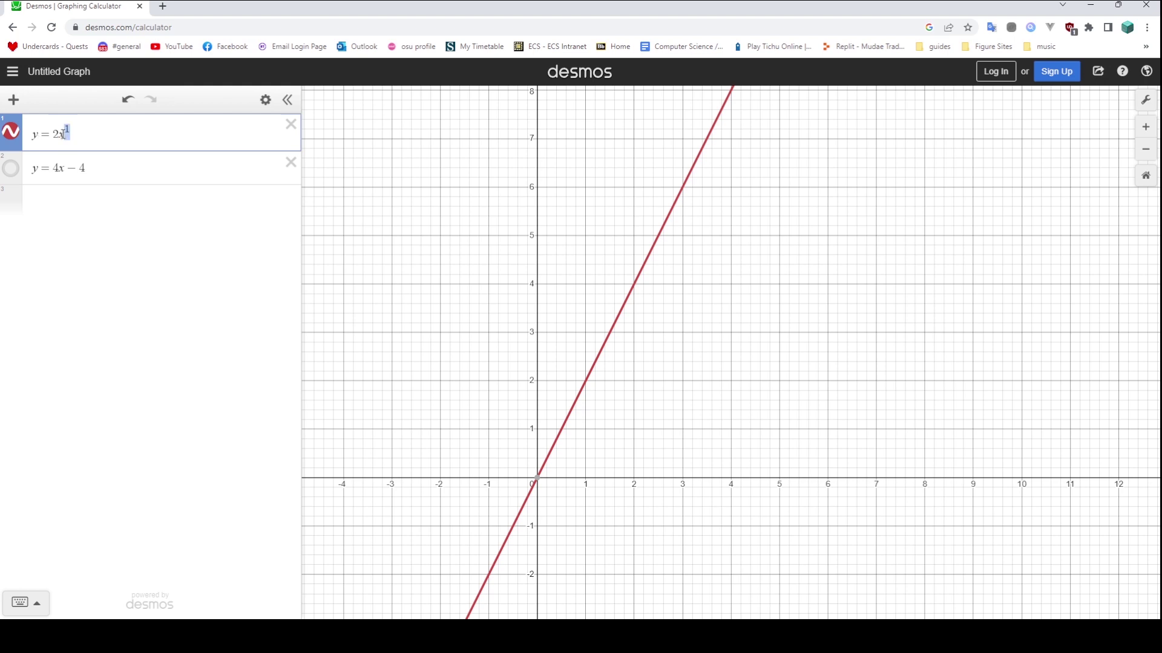
{"action": "left_click", "coordinate": [57, 134]}
Rewrite the first expression back to y=x².
{"action": "double_click", "coordinate": [69, 130]}
{"action": "key", "text": "Right"}
{"action": "key", "text": "BackSpace"}
{"action": "key", "text": "BackSpace"}
{"action": "key", "text": "BackSpace"}
{"action": "key", "text": "BackSpace"}
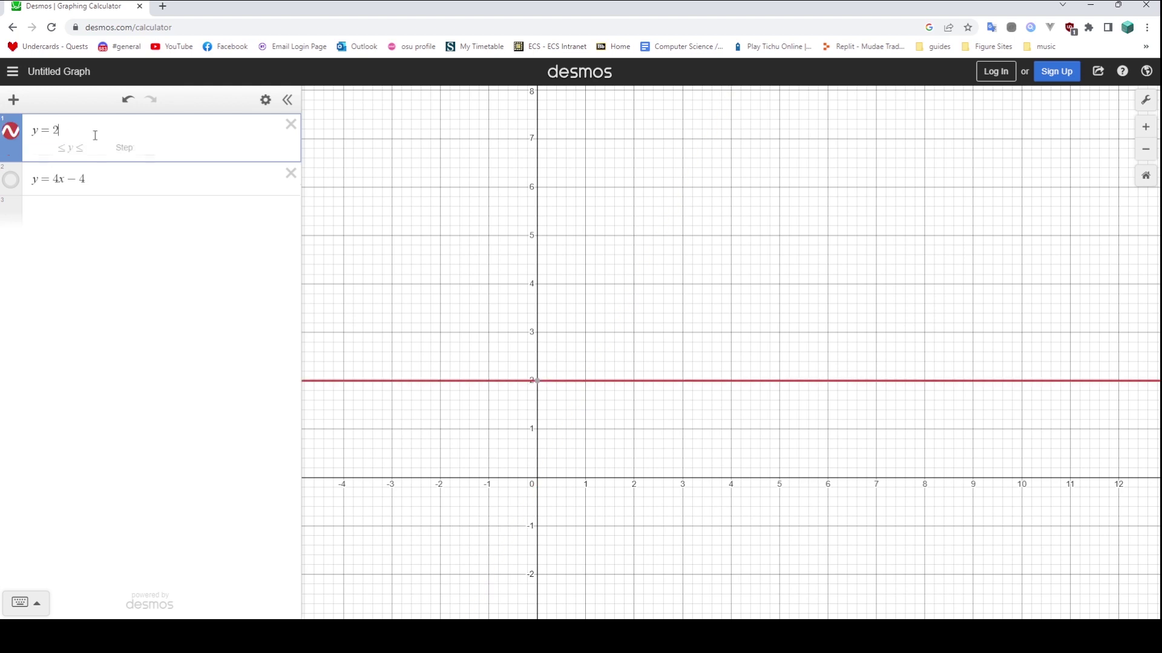
{"action": "type", "text": "x^2"}
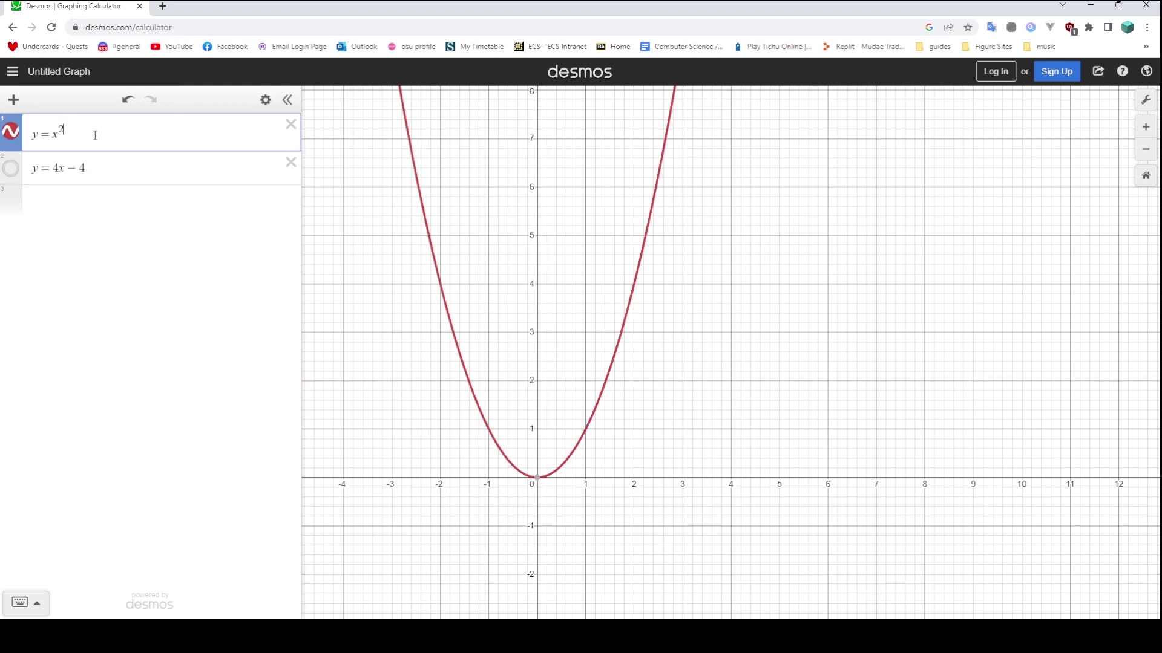
{"action": "left_click", "coordinate": [727, 417]}
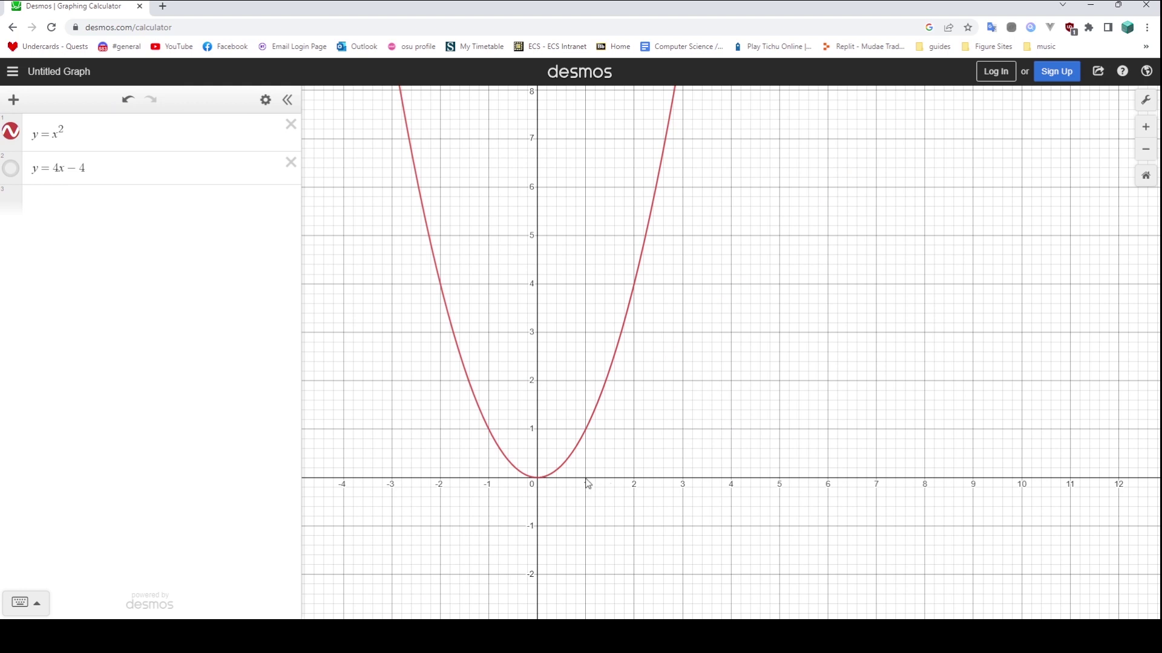
Trace the parabola at points near (1, 1), (2, 4) and (3, 9).
{"action": "left_click", "coordinate": [587, 431]}
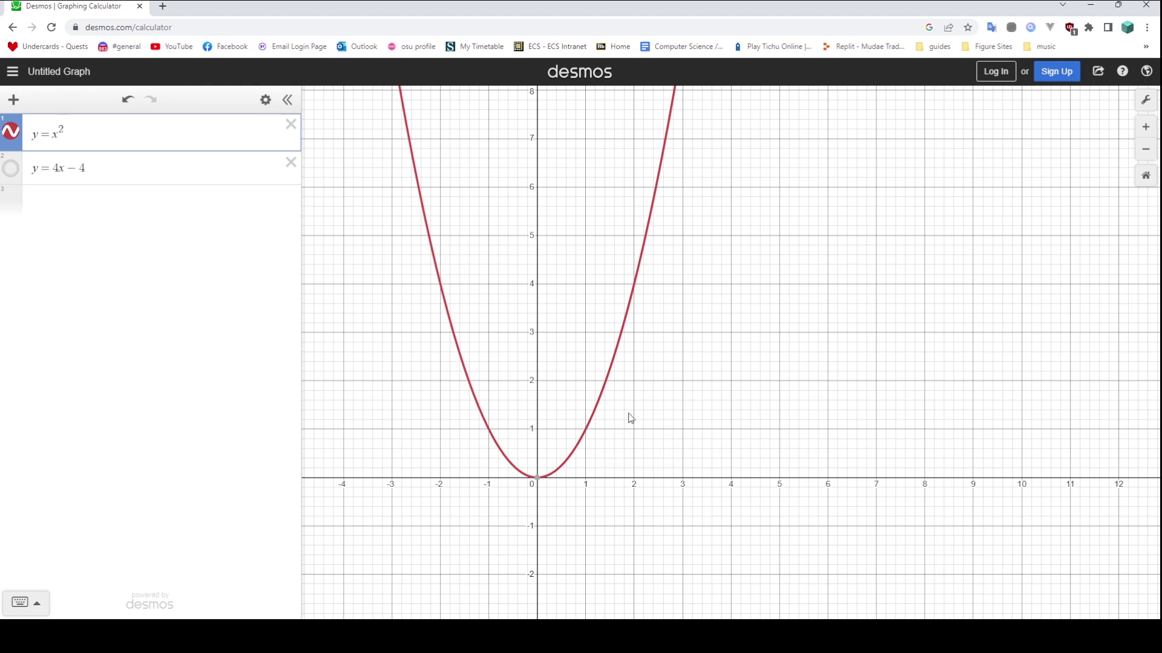
{"action": "left_click", "coordinate": [634, 285]}
{"action": "scroll", "coordinate": [689, 191], "scroll_direction": "down", "scroll_amount": 1}
{"action": "scroll", "coordinate": [688, 191], "scroll_direction": "down", "scroll_amount": 3}
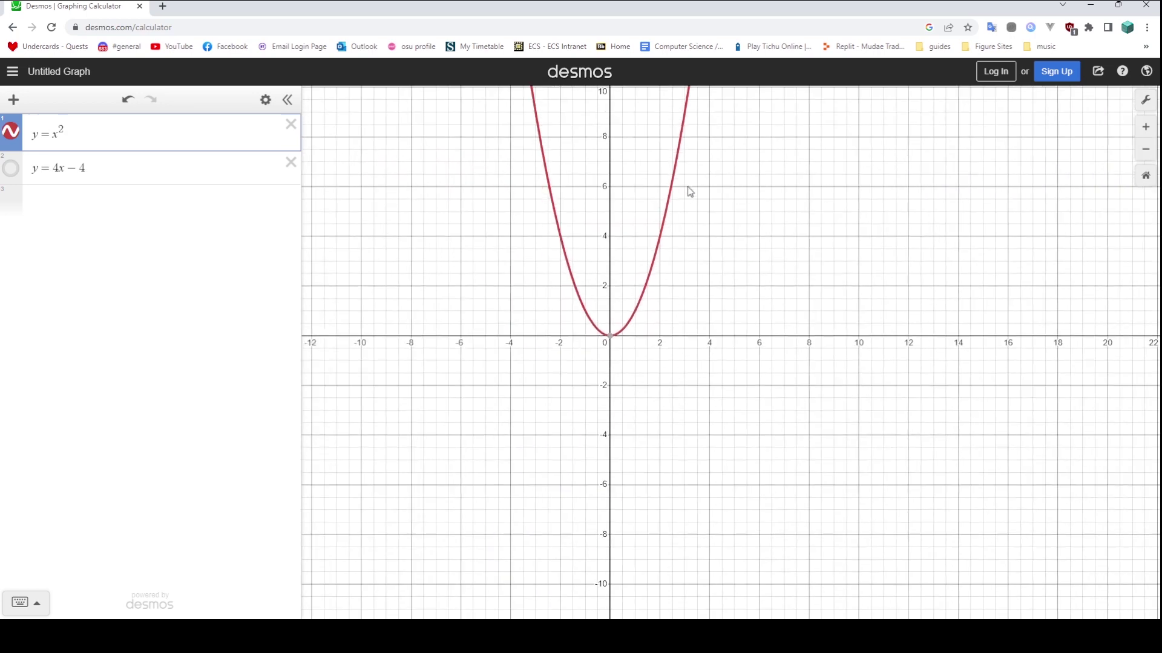
{"action": "left_click_drag", "start_coordinate": [688, 189], "coordinate": [646, 335]}
{"action": "left_click", "coordinate": [645, 259]}
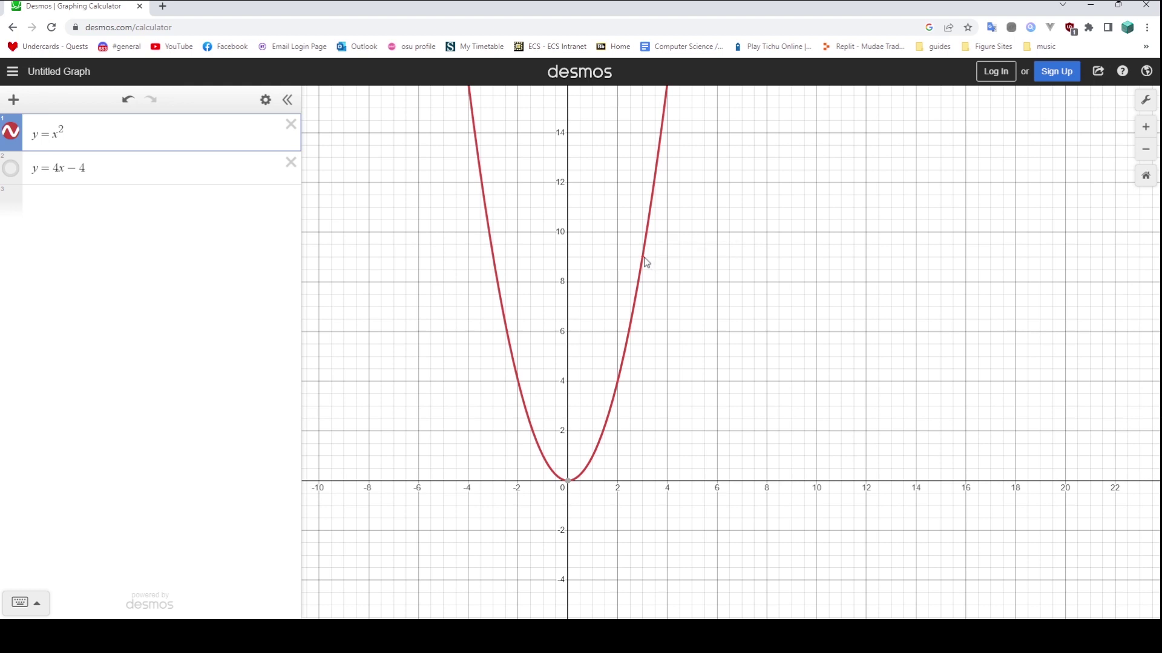
Enter y=6x−9 as the third expression and check its point at (3, 9).
{"action": "left_click", "coordinate": [68, 196]}
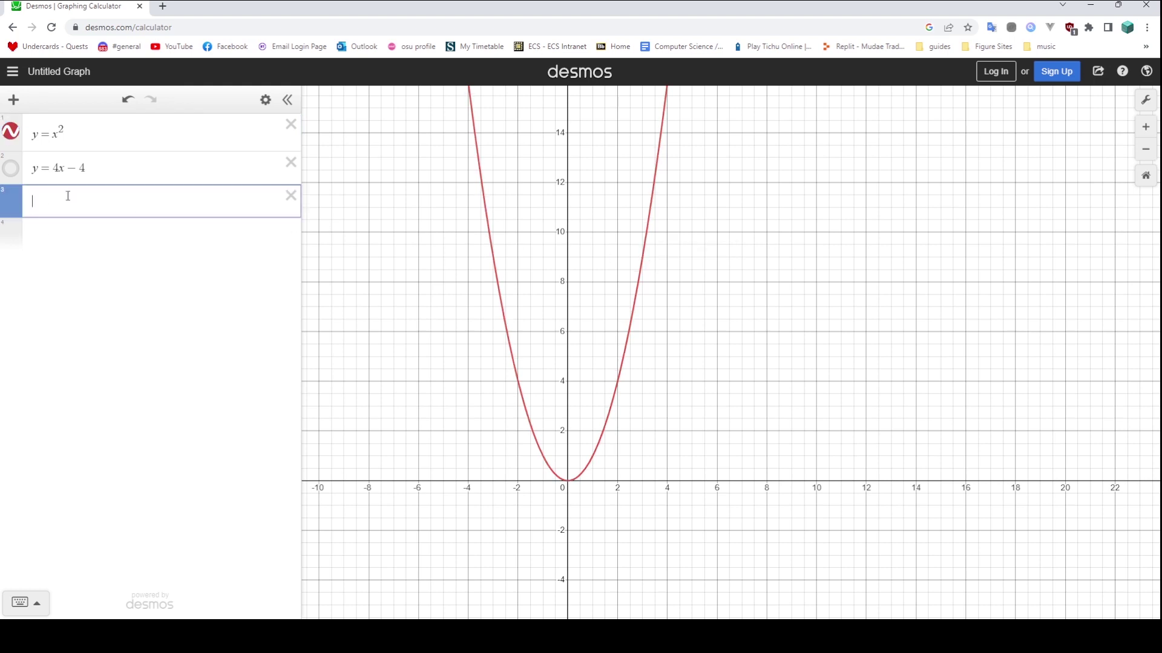
{"action": "type", "text": "y=6x"}
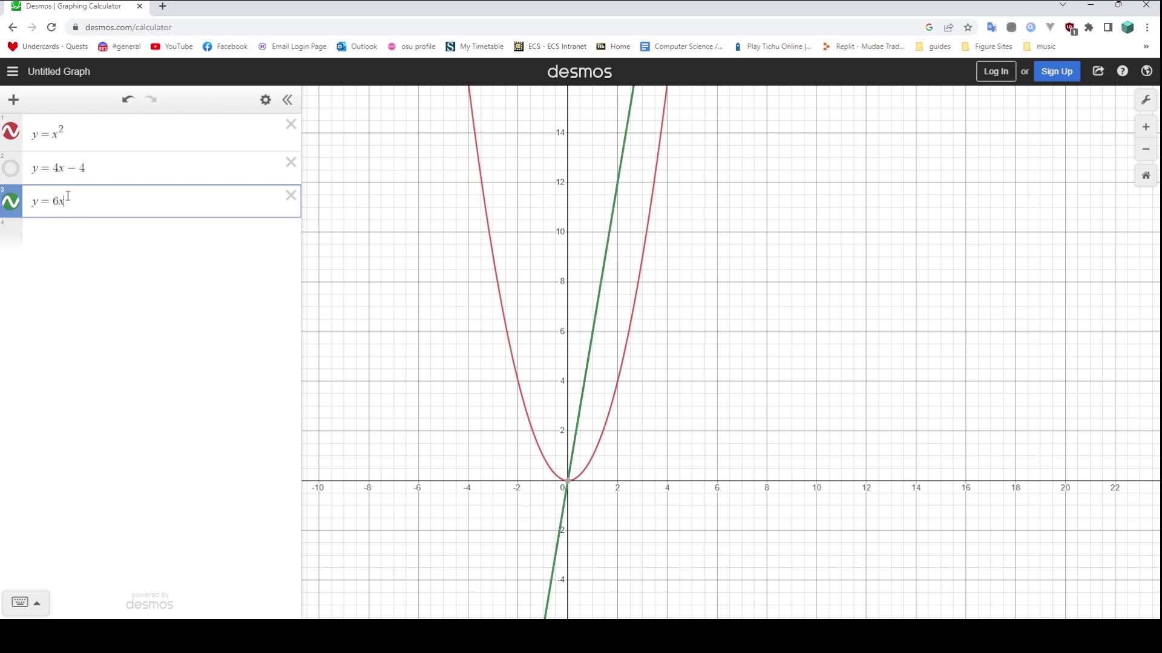
{"action": "type", "text": "-6"}
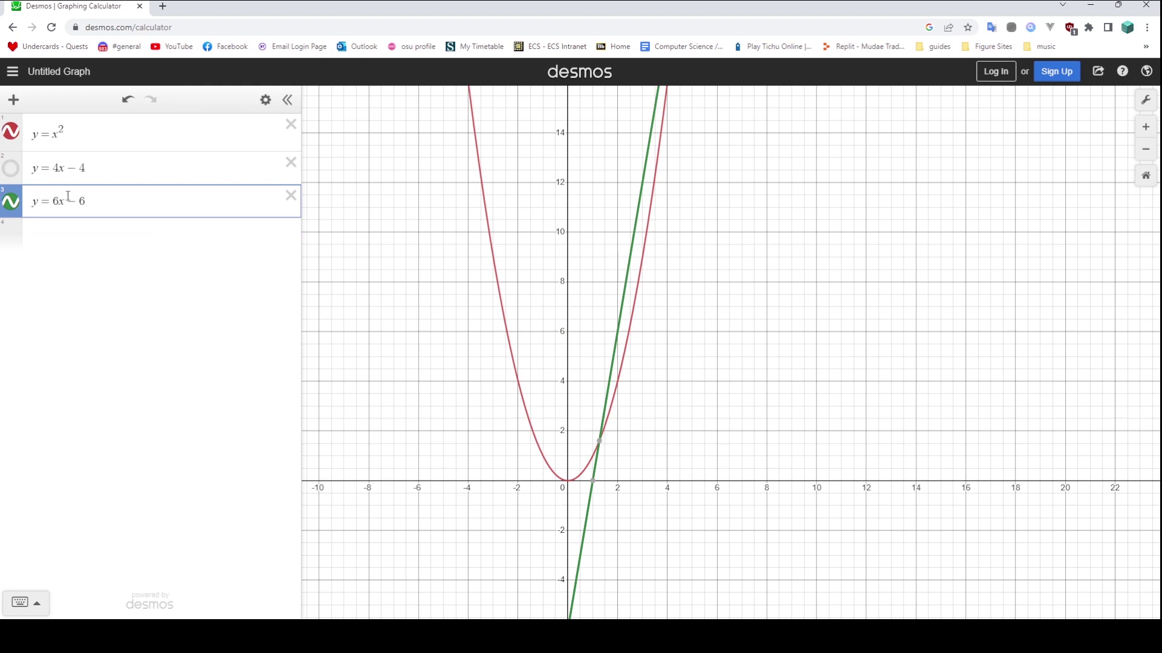
{"action": "key", "text": "BackSpace"}
{"action": "type", "text": "9"}
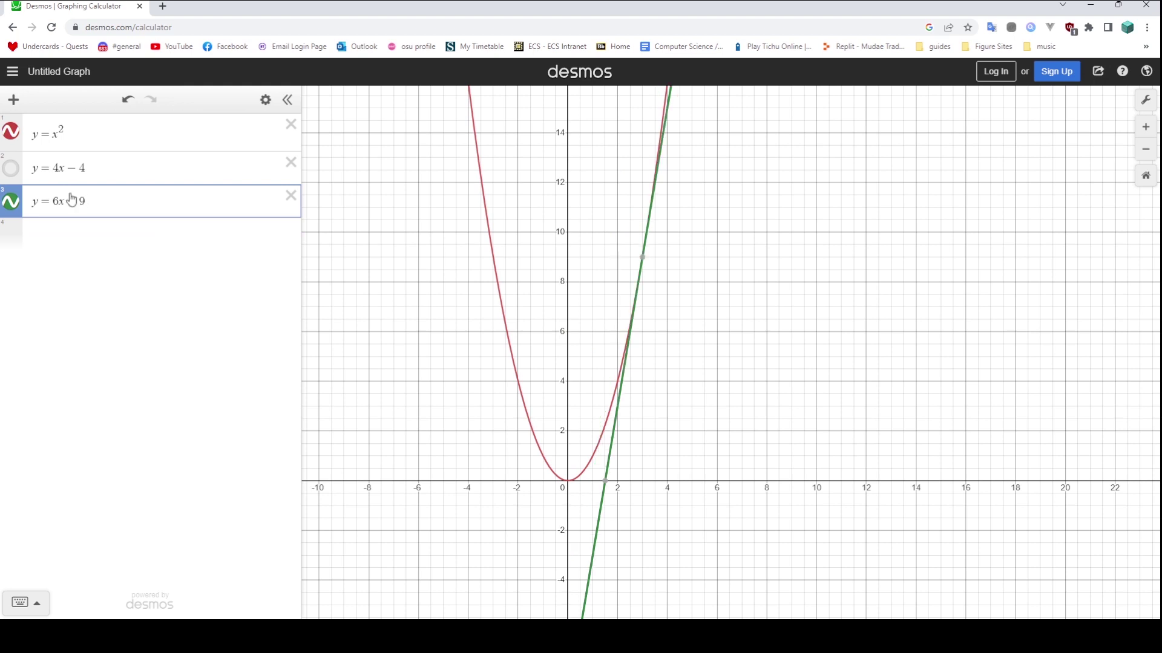
{"action": "left_click", "coordinate": [641, 266]}
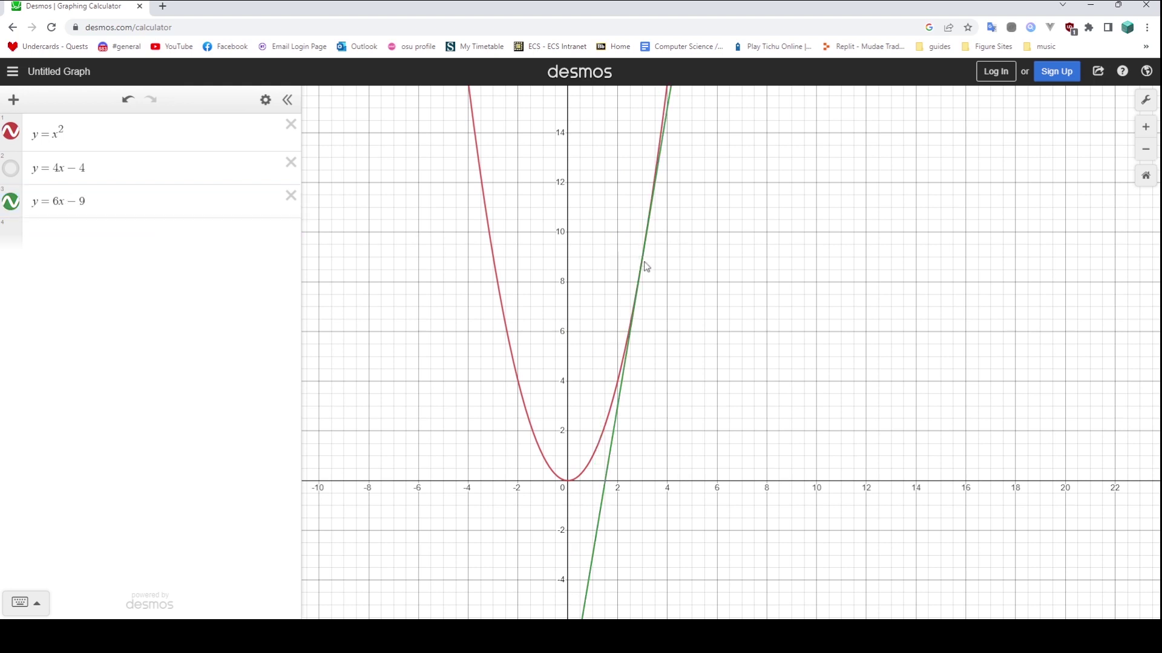
{"action": "left_click", "coordinate": [643, 259]}
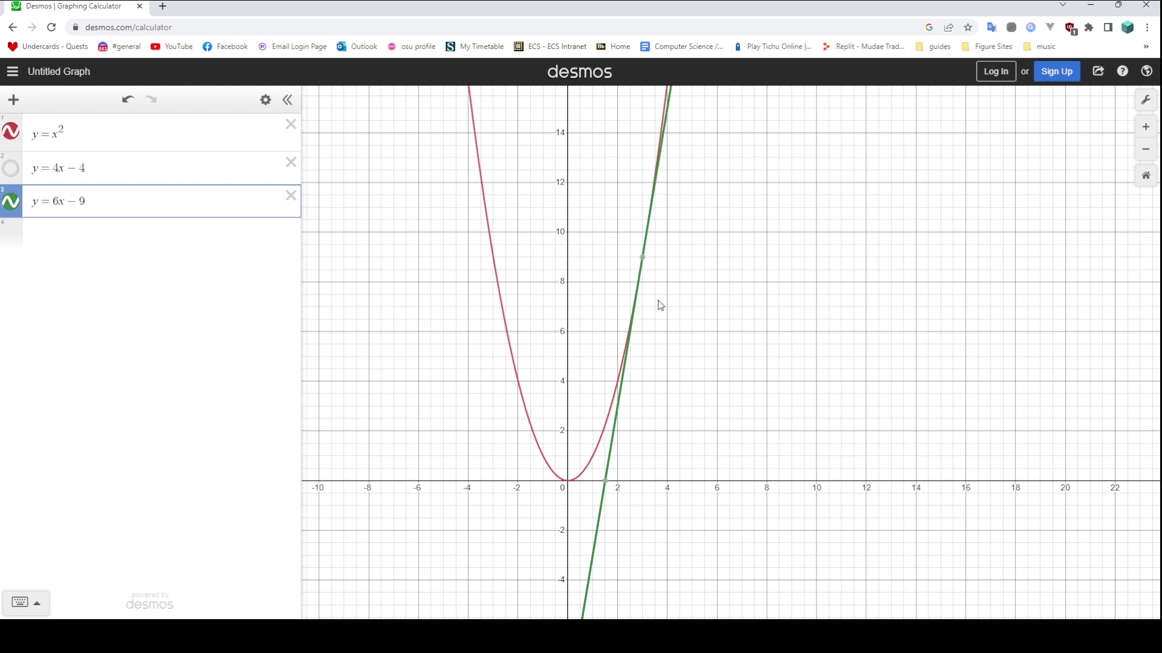
{"action": "left_click", "coordinate": [81, 237]}
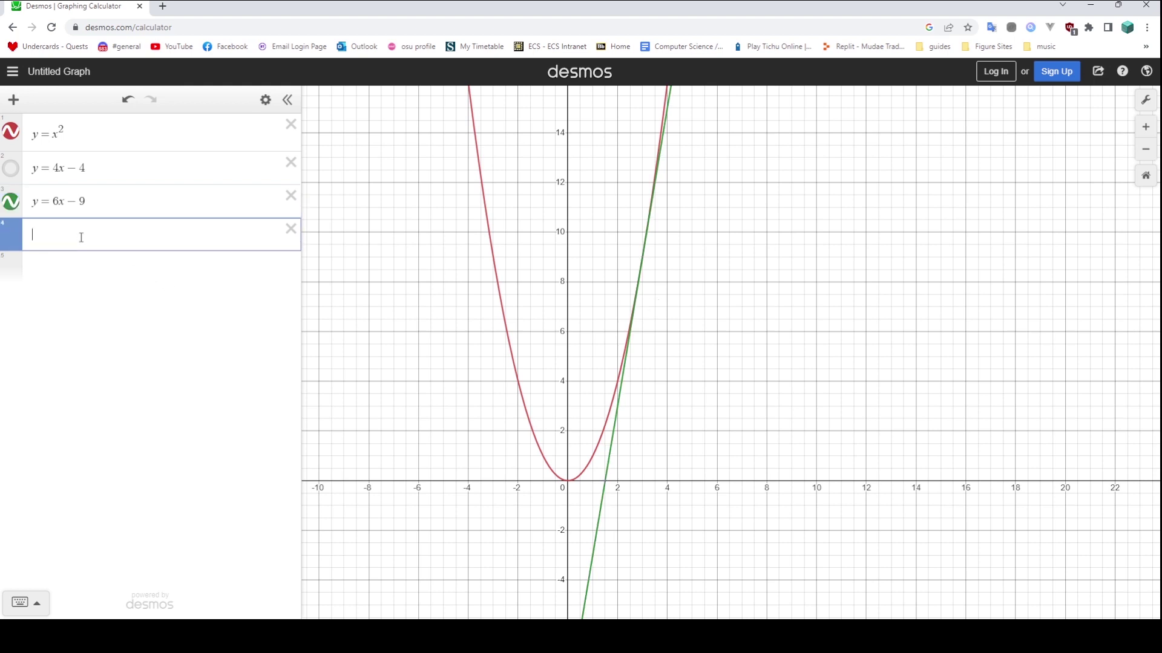
Hide y=6x−9 and y=x², and enter the cubic y=2x³−x²+x−4.
{"action": "left_click", "coordinate": [10, 201]}
{"action": "left_click", "coordinate": [11, 131]}
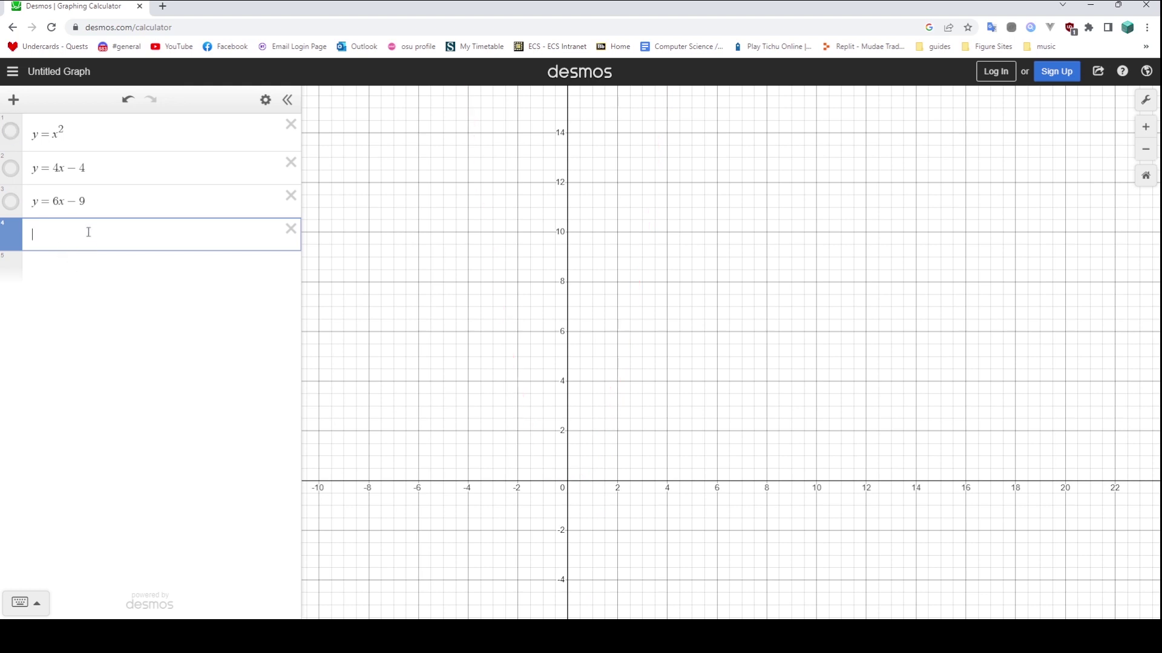
{"action": "type", "text": "y=2x"}
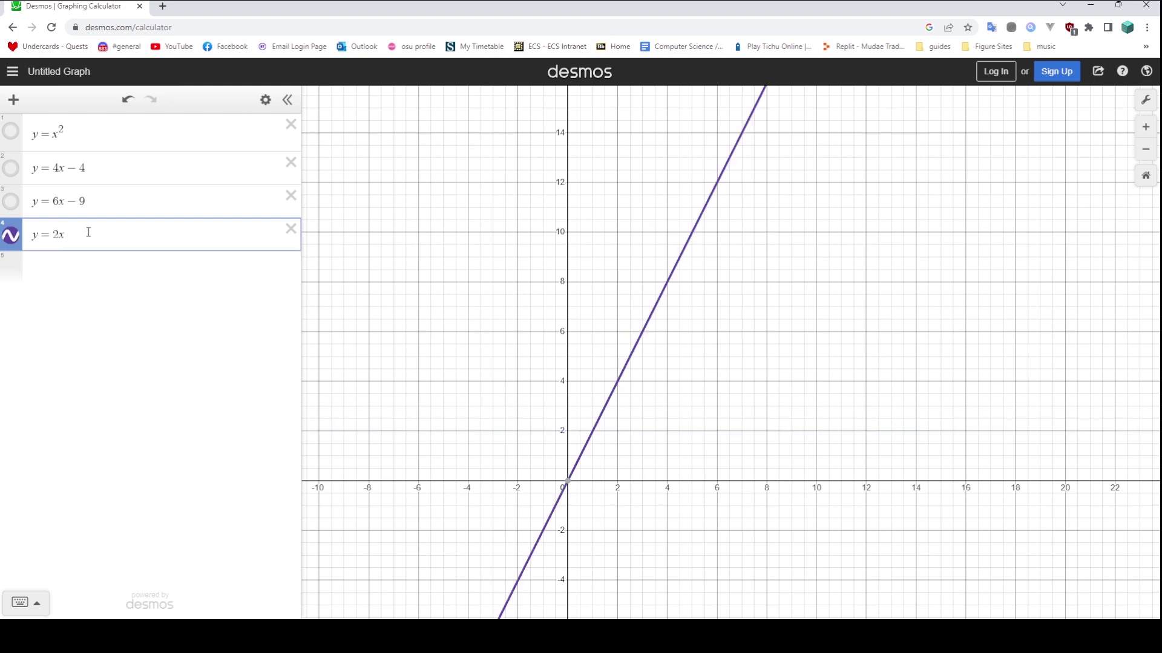
{"action": "type", "text": "^3"}
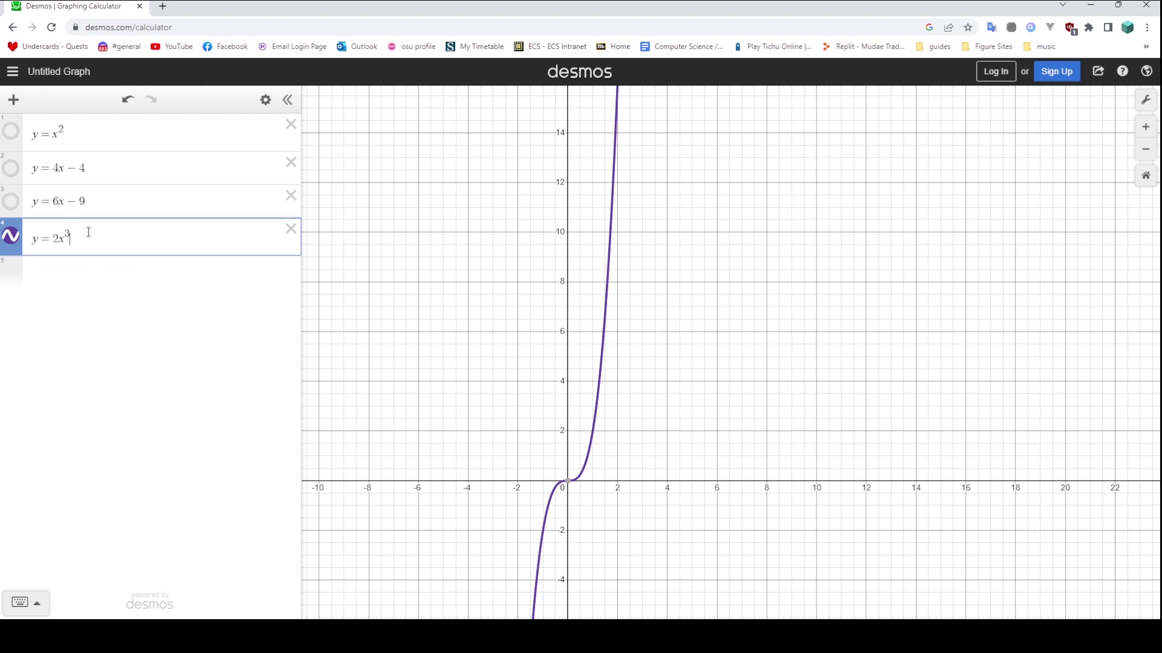
{"action": "type", "text": "+"}
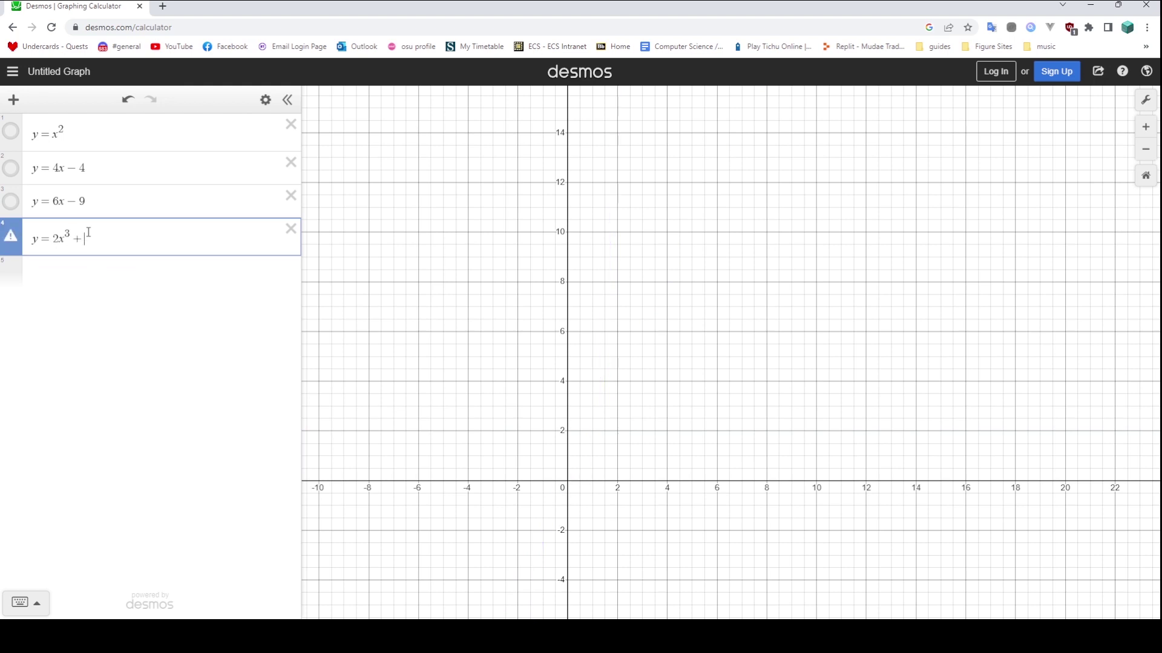
{"action": "key", "text": "BackSpace"}
{"action": "type", "text": "-x"}
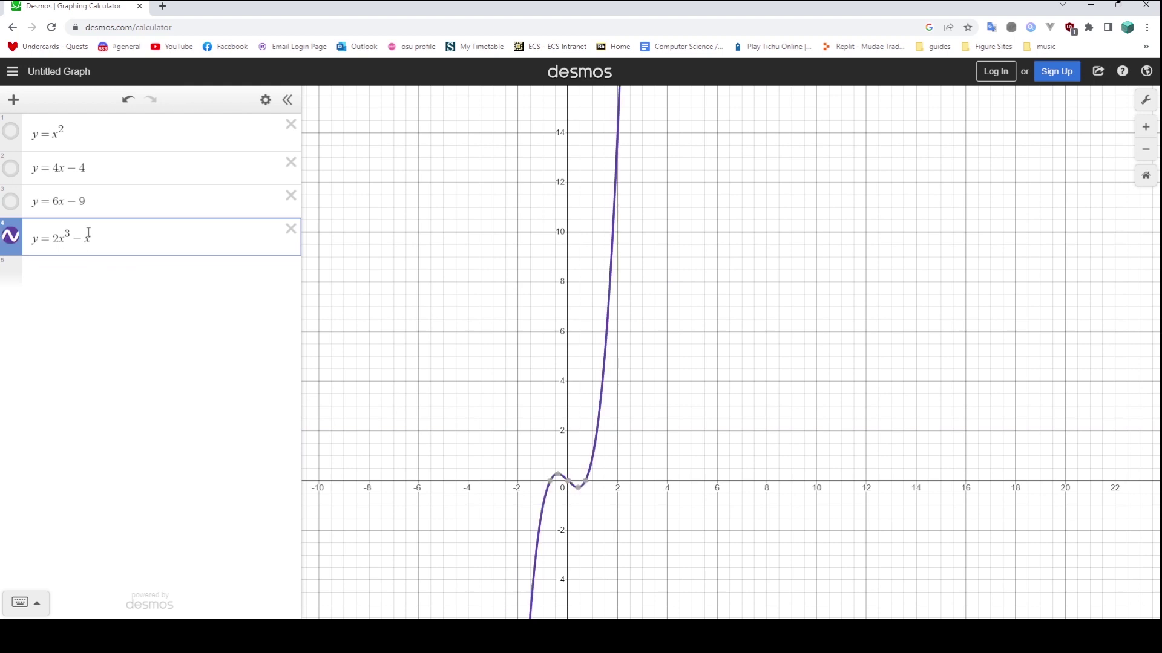
{"action": "type", "text": "^2"}
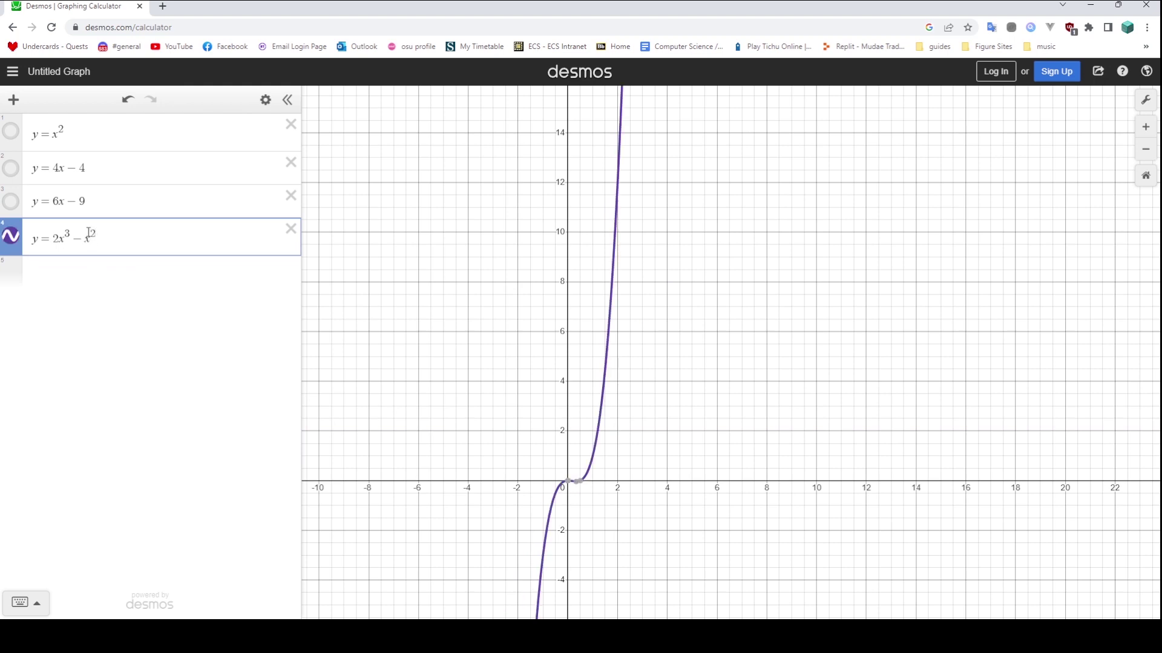
{"action": "key", "text": "Right"}
{"action": "type", "text": "+"}
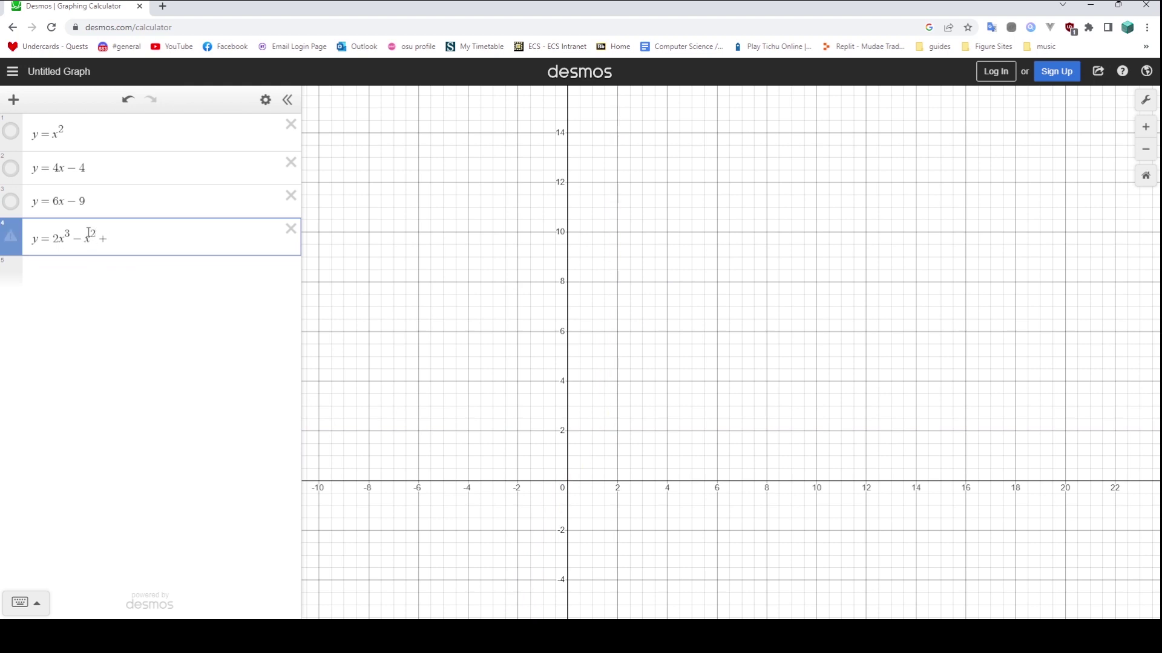
{"action": "type", "text": "x-4"}
Zoom and pan to frame the cubic near the origin, x-axis about −6 to 14.
{"action": "scroll", "coordinate": [612, 469], "scroll_direction": "down", "scroll_amount": 8}
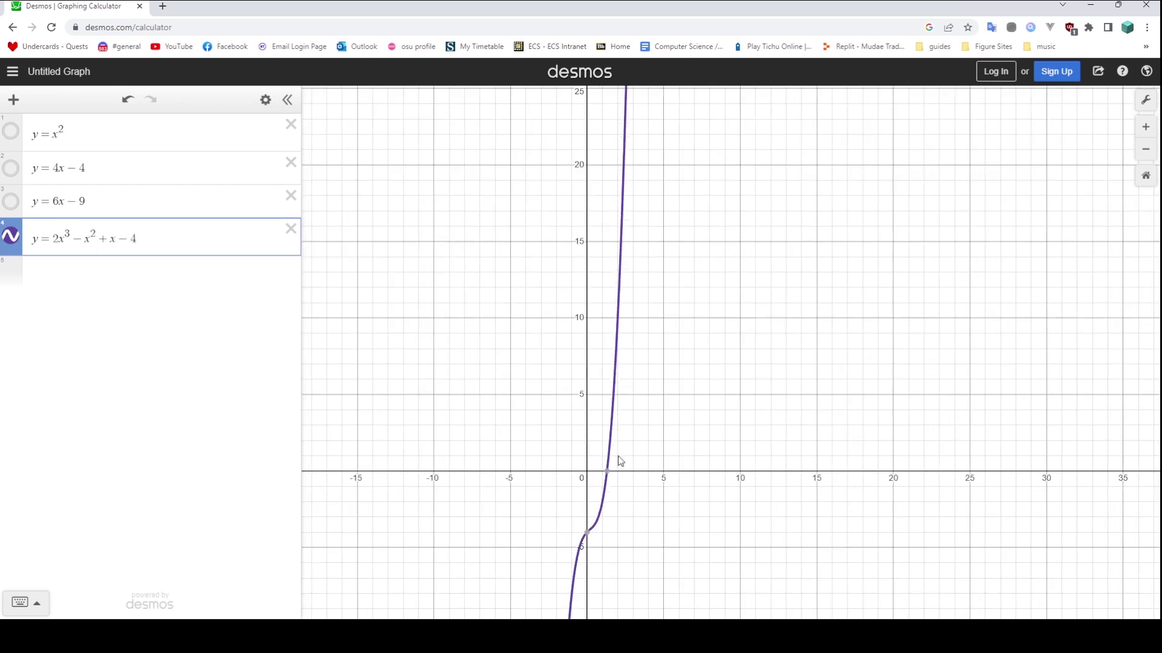
{"action": "left_click_drag", "start_coordinate": [613, 469], "coordinate": [609, 367]}
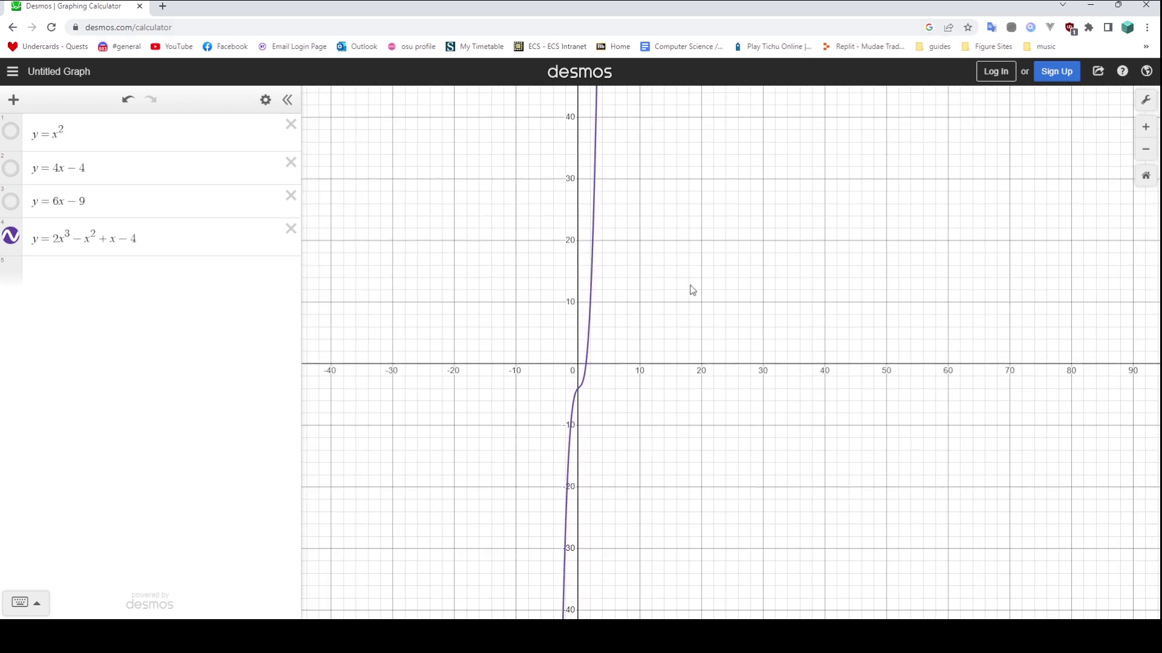
{"action": "scroll", "coordinate": [586, 399], "scroll_direction": "up", "scroll_amount": 5}
{"action": "scroll", "coordinate": [587, 400], "scroll_direction": "up", "scroll_amount": 3}
{"action": "left_click_drag", "start_coordinate": [583, 401], "coordinate": [634, 413]}
{"action": "scroll", "coordinate": [633, 413], "scroll_direction": "down", "scroll_amount": 1}
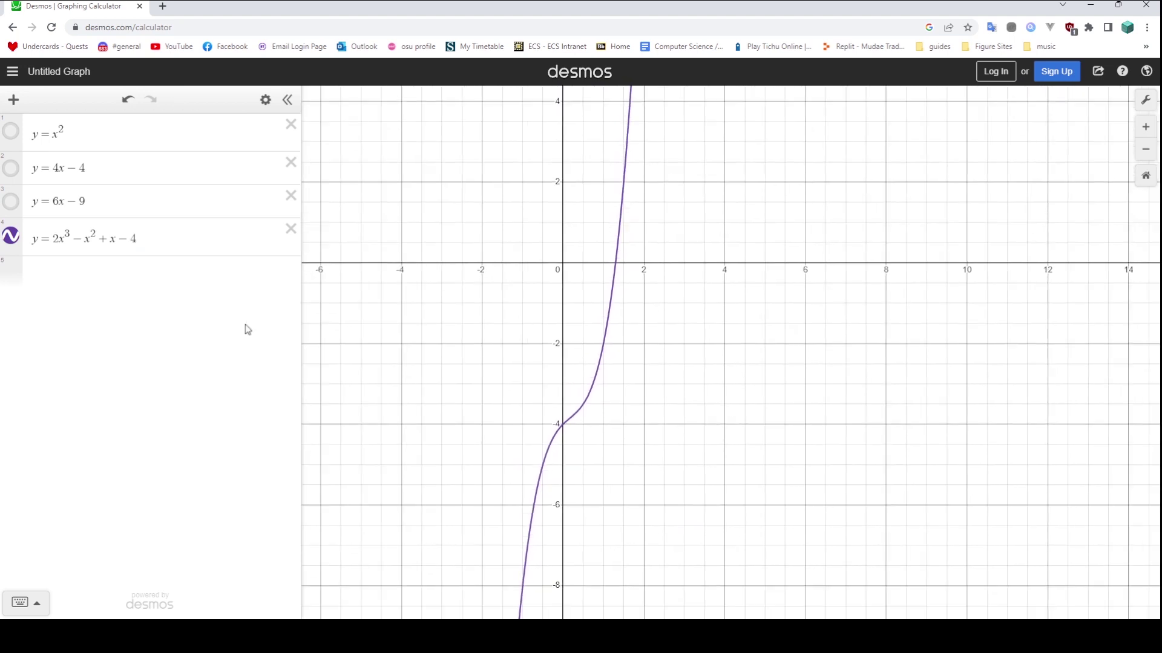
Change the cubic's leading term 2x³ to 6x².
{"action": "left_click", "coordinate": [56, 241]}
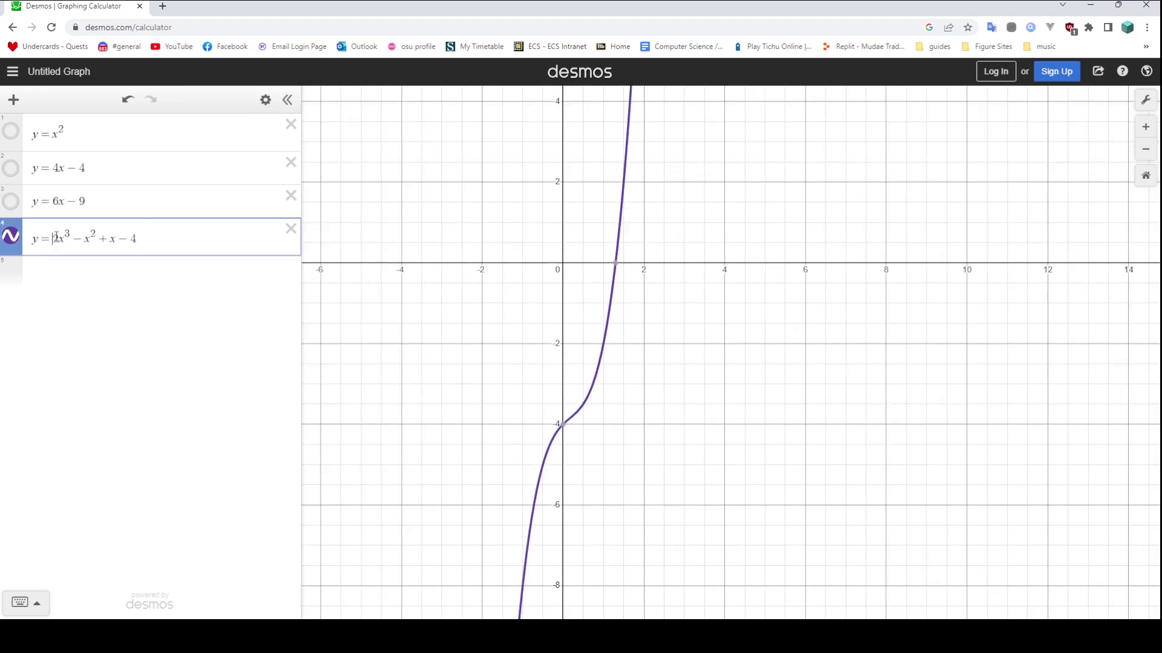
{"action": "double_click", "coordinate": [68, 236]}
{"action": "left_click", "coordinate": [59, 241]}
{"action": "key", "text": "BackSpace"}
{"action": "type", "text": "6"}
{"action": "key", "text": "Right"}
{"action": "key", "text": "Right"}
{"action": "key", "text": "Right"}
{"action": "key", "text": "BackSpace"}
{"action": "type", "text": "2"}
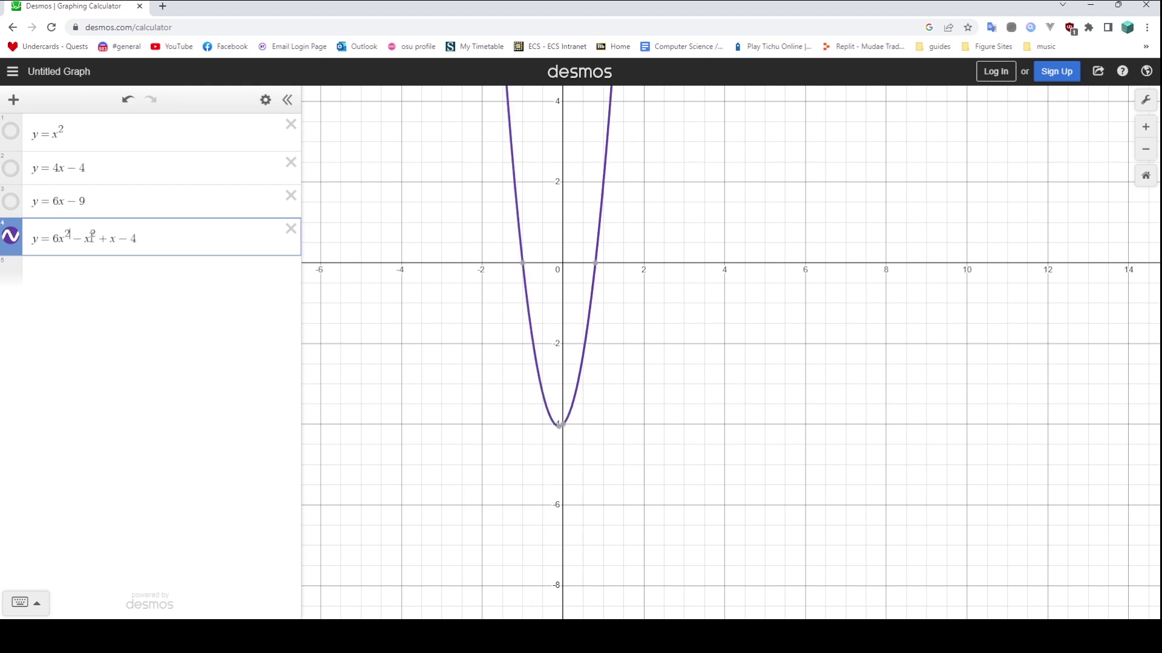
Change the second term −x² to −2x¹.
{"action": "left_click_drag", "start_coordinate": [85, 242], "coordinate": [73, 242]}
{"action": "left_click", "coordinate": [78, 242]}
{"action": "left_click", "coordinate": [79, 241]}
{"action": "type", "text": "1"}
{"action": "key", "text": "BackSpace"}
{"action": "type", "text": "2"}
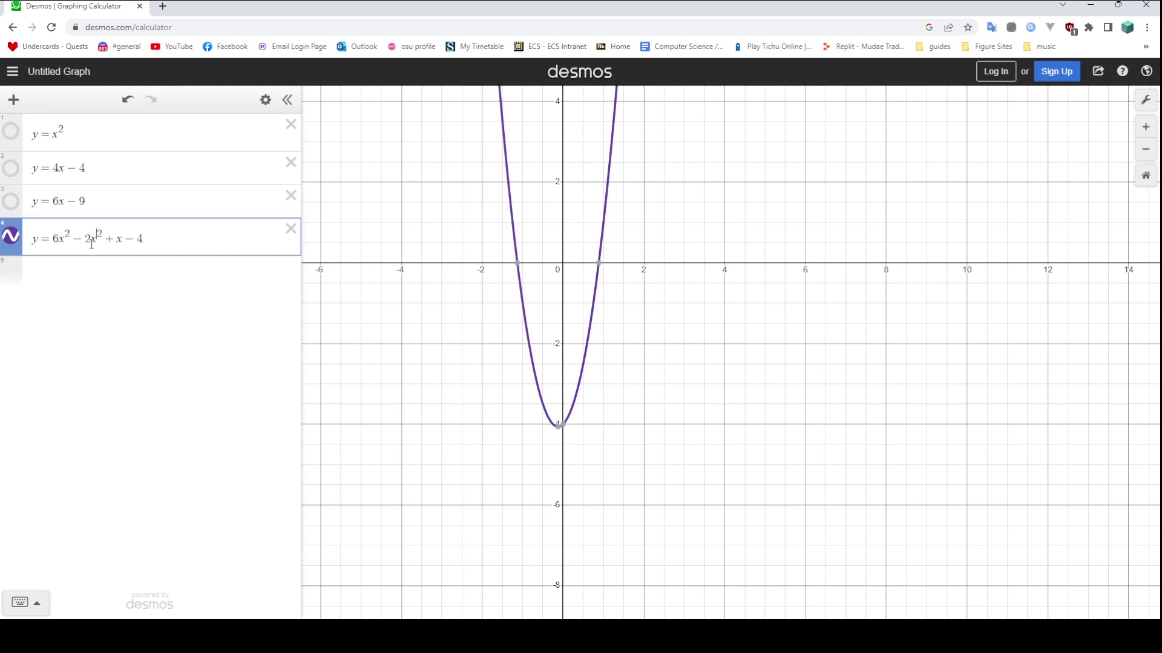
{"action": "key", "text": "Delete"}
{"action": "type", "text": "1"}
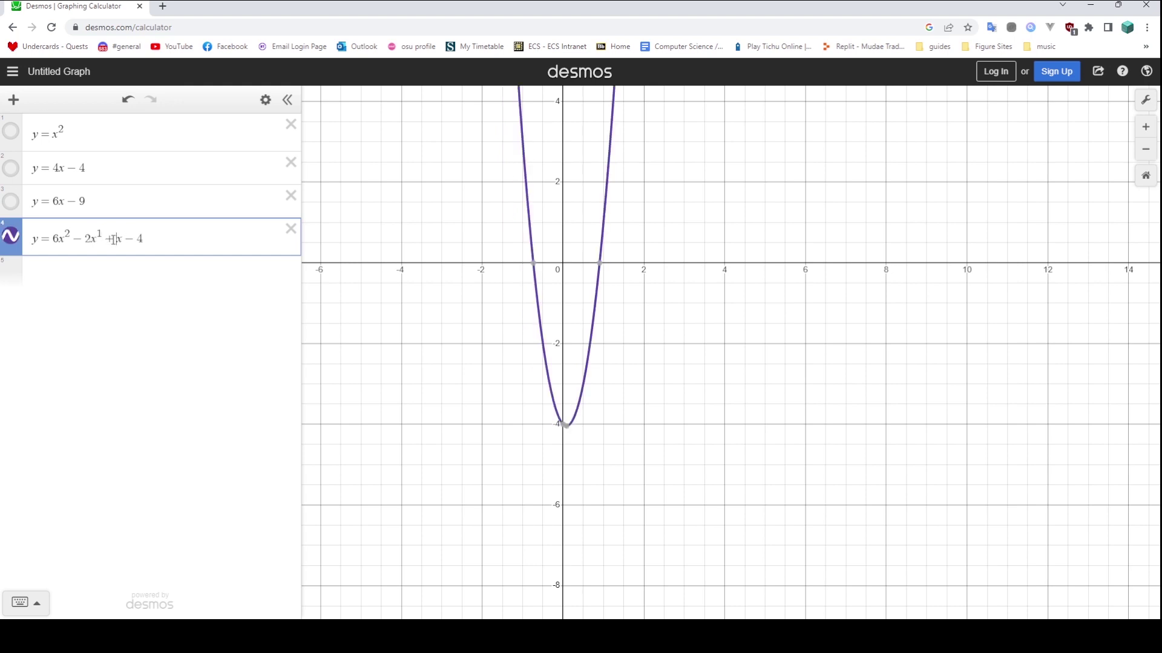
Turn the +x term into the constant +1.
{"action": "left_click", "coordinate": [114, 240]}
{"action": "type", "text": "1"}
{"action": "left_click", "coordinate": [134, 236]}
{"action": "type", "text": "^1"}
{"action": "key", "text": "BackSpace"}
{"action": "type", "text": "0"}
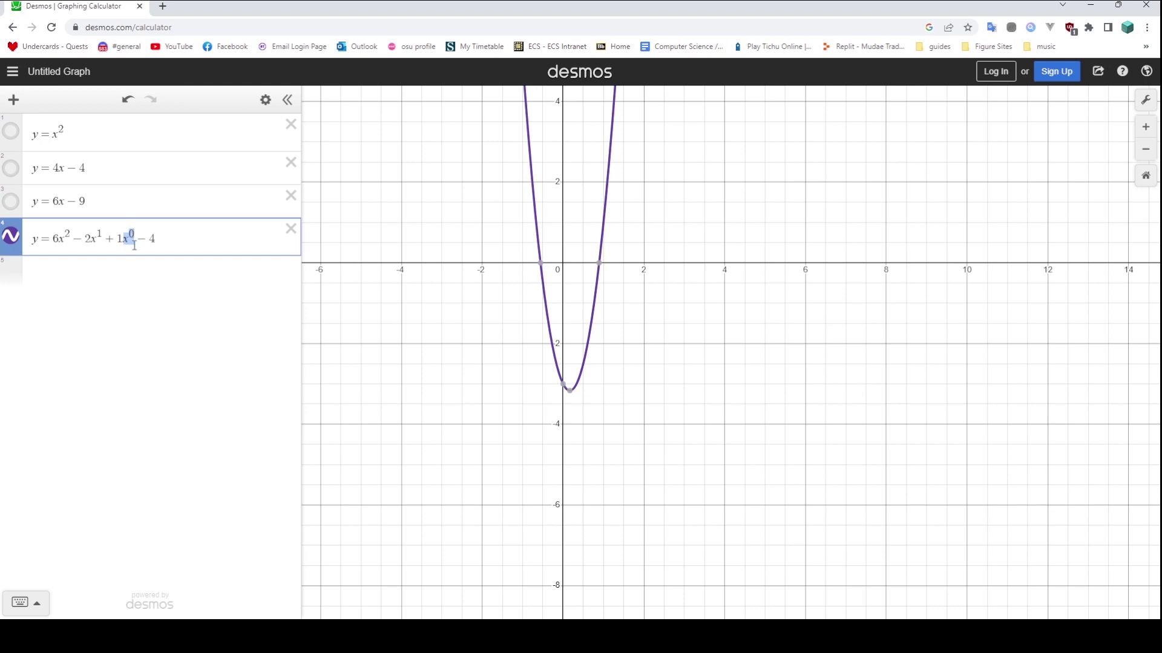
{"action": "key", "text": "BackSpace"}
Rewrite the trailing constant −4 as the term −0x⁻¹.
{"action": "left_click_drag", "start_coordinate": [124, 239], "coordinate": [145, 239]}
{"action": "left_click", "coordinate": [162, 239]}
{"action": "type", "text": "x^0"}
{"action": "left_click_drag", "start_coordinate": [129, 241], "coordinate": [147, 240]}
{"action": "left_click", "coordinate": [167, 228]}
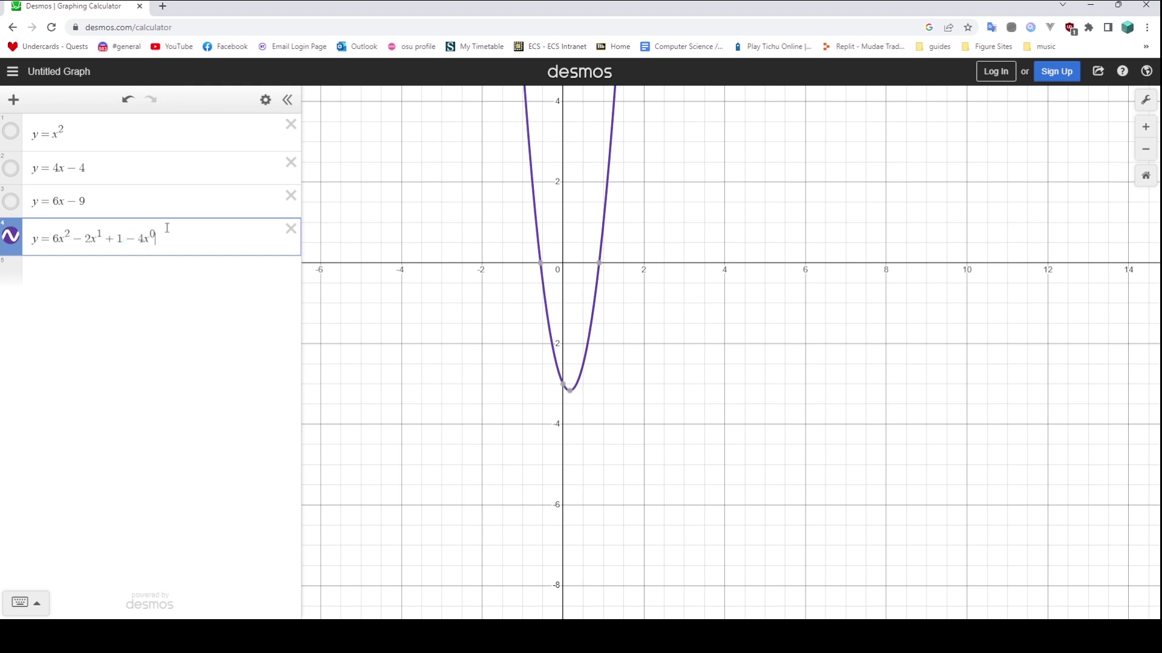
{"action": "left_click", "coordinate": [143, 239]}
{"action": "key", "text": "BackSpace"}
{"action": "type", "text": "0"}
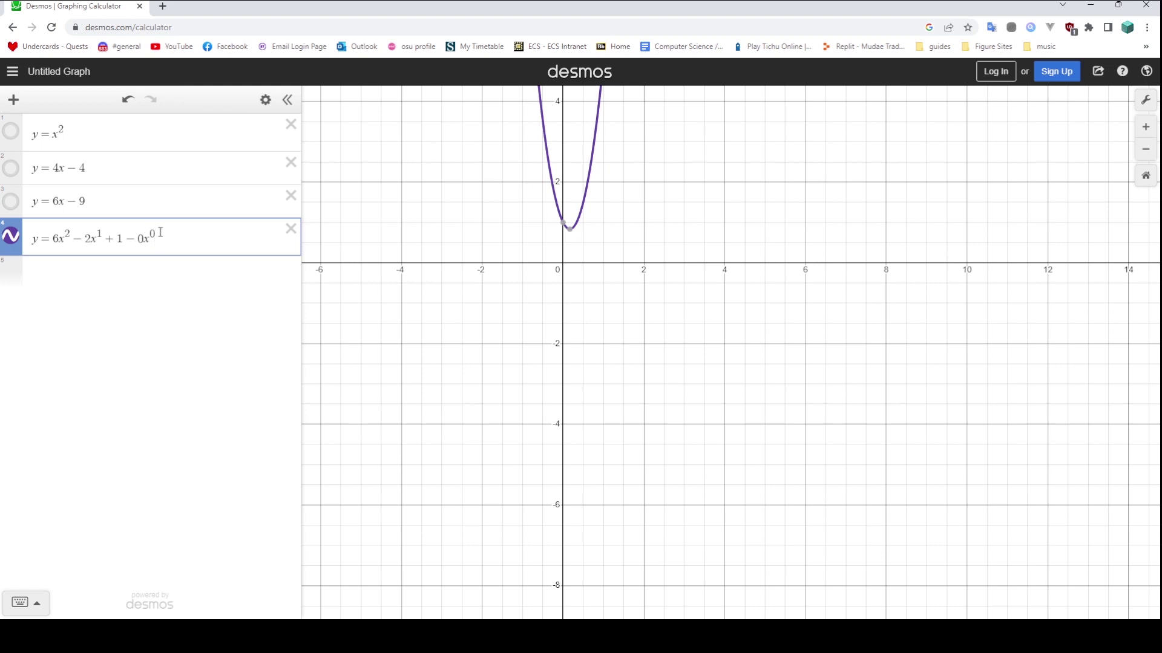
{"action": "key", "text": "BackSpace"}
{"action": "type", "text": "-1"}
Delete the trailing −0x⁻¹ term and pan to re-centre the parabola.
{"action": "left_click_drag", "start_coordinate": [180, 234], "coordinate": [140, 239]}
{"action": "key", "text": "BackSpace"}
{"action": "key", "text": "BackSpace"}
{"action": "key", "text": "ctrl+z"}
{"action": "key", "text": "ctrl+z"}
{"action": "key", "text": "ctrl+y"}
{"action": "left_click_drag", "start_coordinate": [588, 282], "coordinate": [562, 512]}
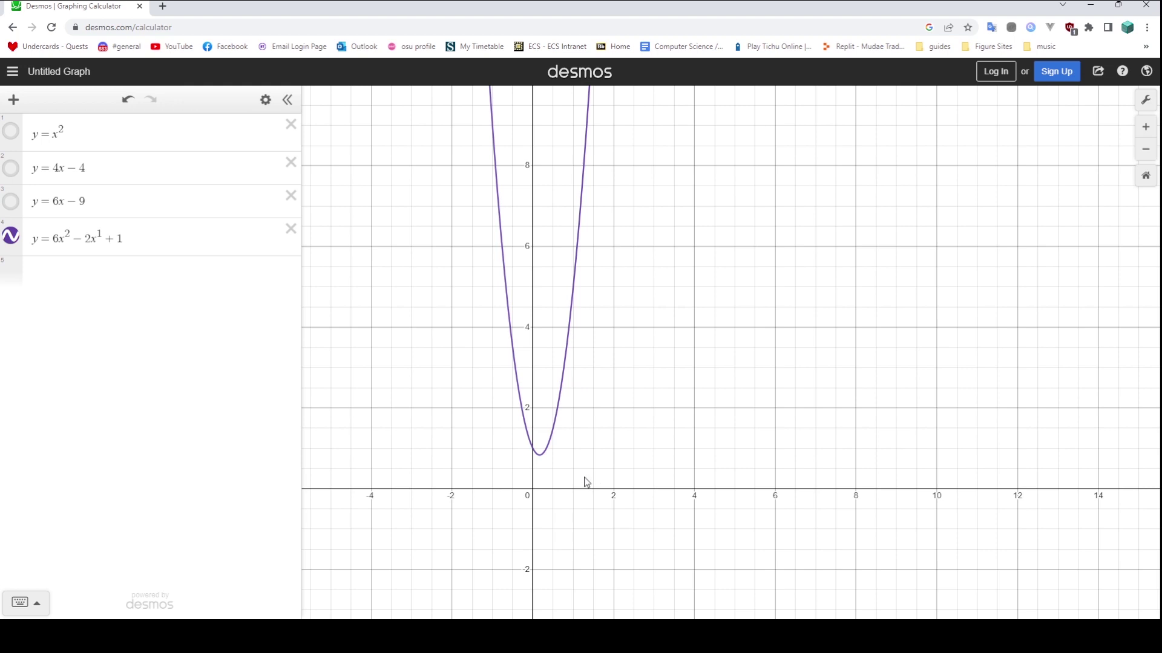
{"action": "left_click_drag", "start_coordinate": [576, 492], "coordinate": [575, 467]}
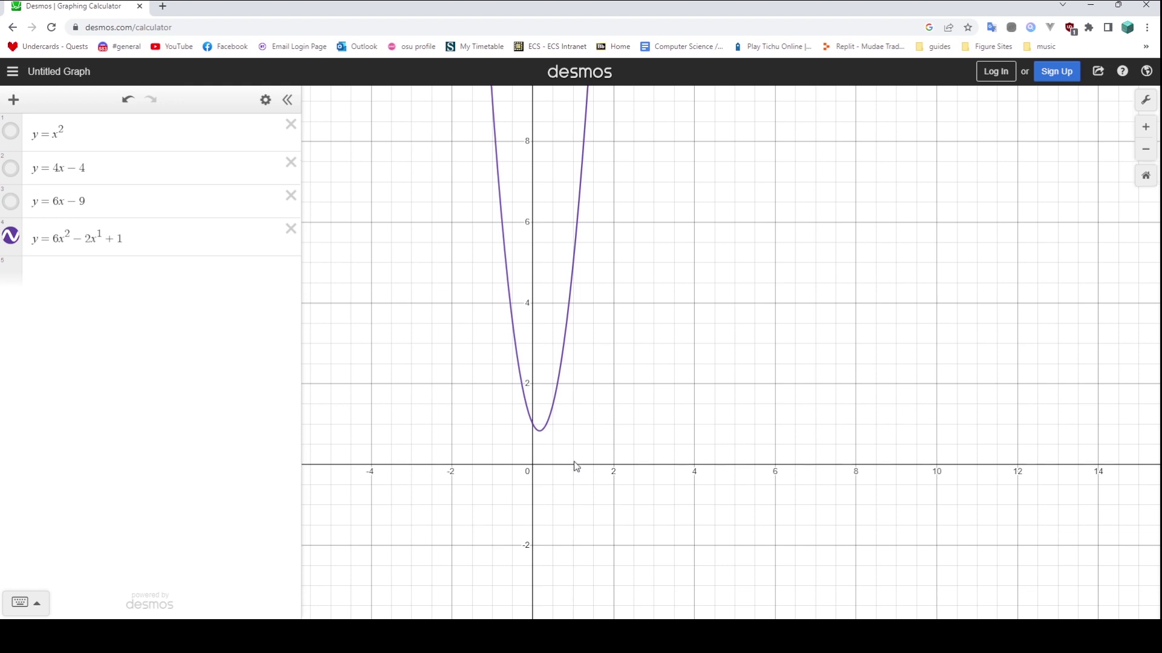
{"action": "left_click", "coordinate": [573, 264]}
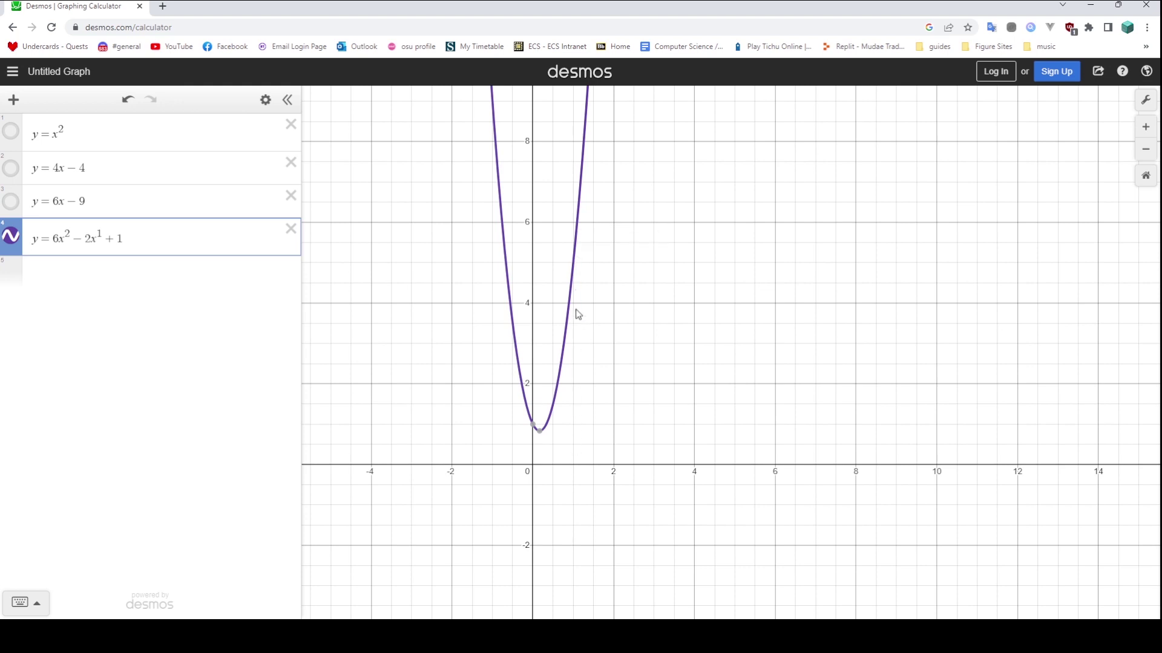
Edit y=6x−9 down to y=6, hide the derivative parabola and show y=6.
{"action": "mouse_move", "coordinate": [576, 268]}
{"action": "left_click", "coordinate": [92, 204]}
{"action": "key", "text": "shift+Left"}
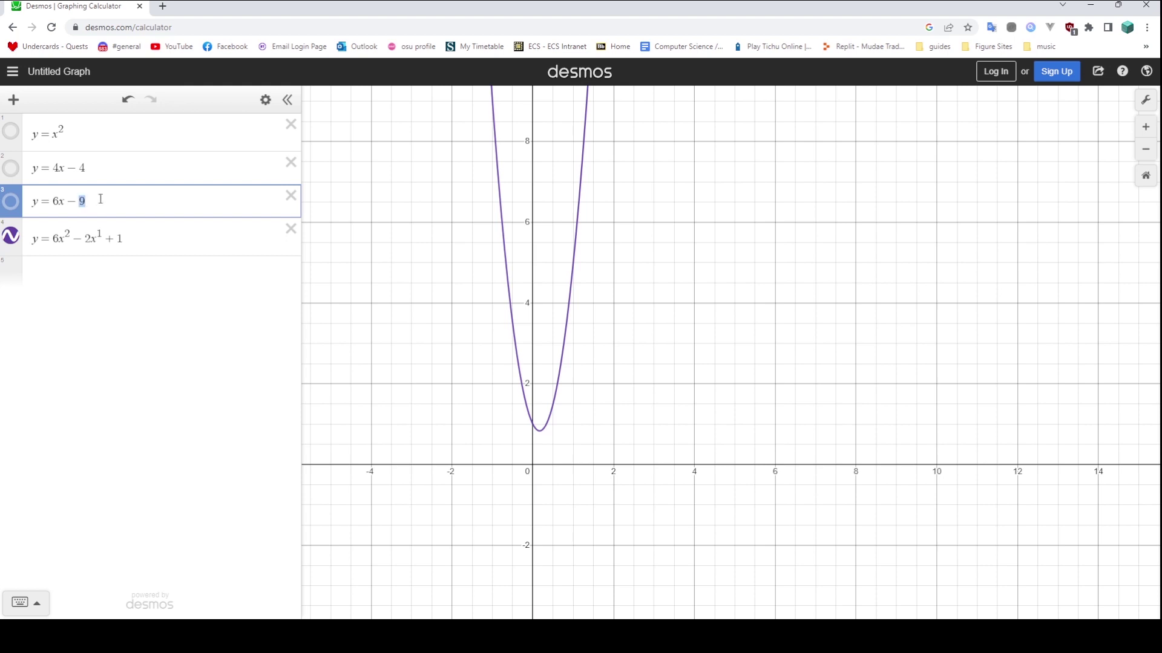
{"action": "key", "text": "Right"}
{"action": "key", "text": "BackSpace"}
{"action": "key", "text": "BackSpace"}
{"action": "key", "text": "BackSpace"}
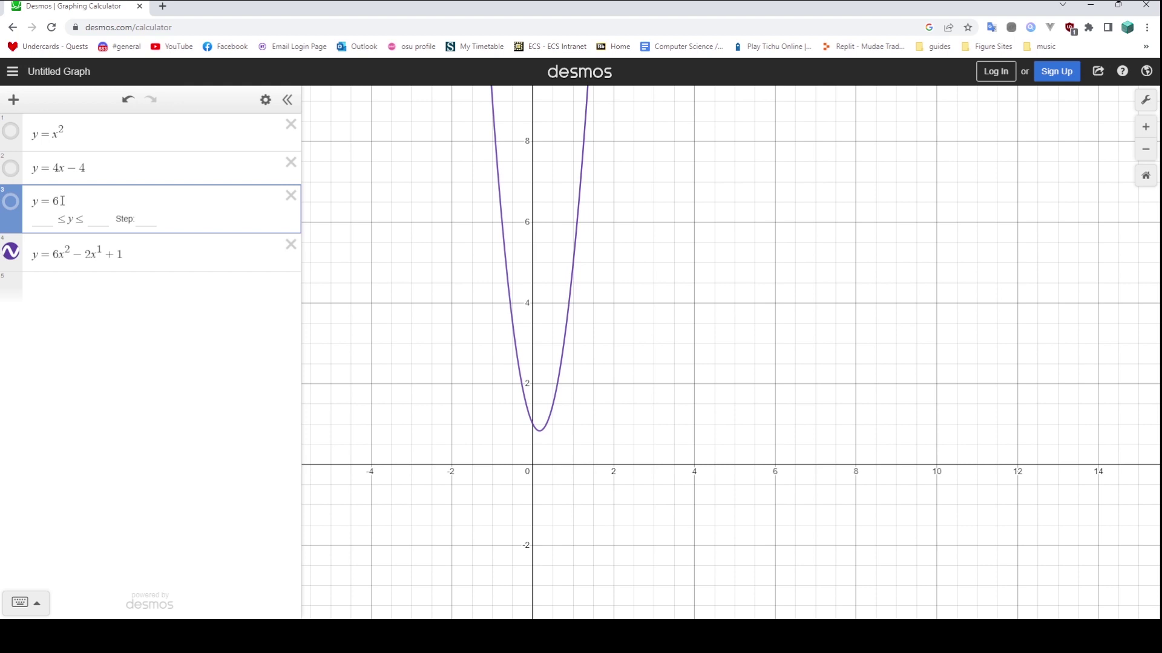
{"action": "double_click", "coordinate": [60, 201]}
{"action": "left_click", "coordinate": [76, 200]}
{"action": "left_click", "coordinate": [11, 250]}
{"action": "left_click", "coordinate": [10, 204]}
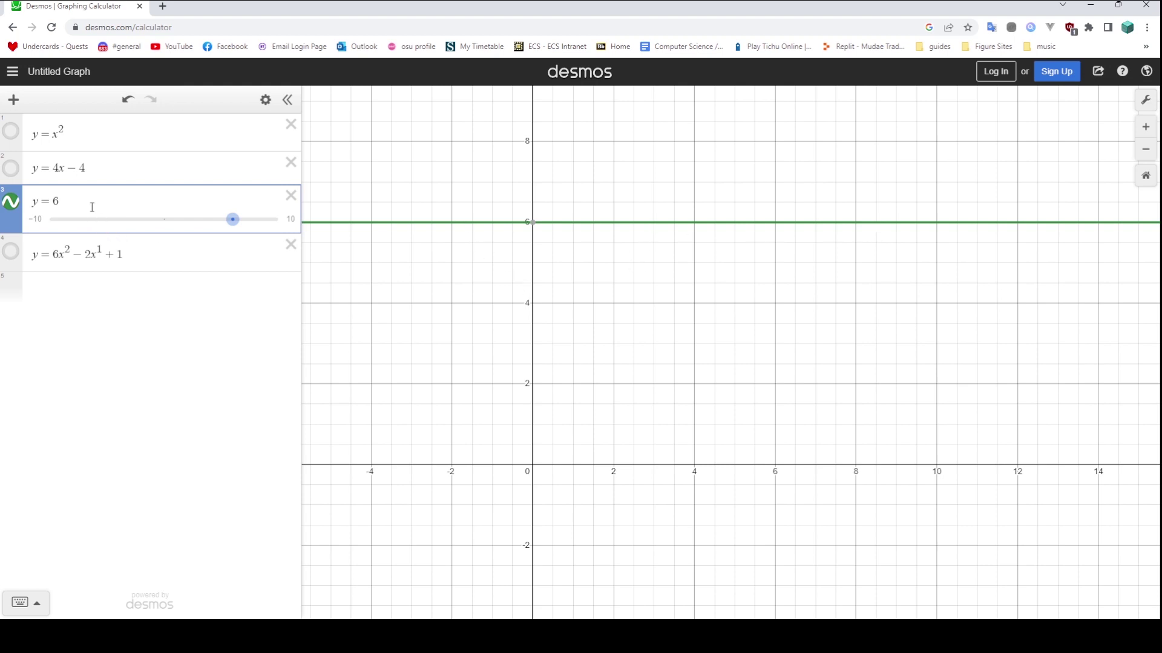
Replace 6 with 0 in the third expression, comparing via undo/redo before keeping y=0.
{"action": "left_click", "coordinate": [75, 199]}
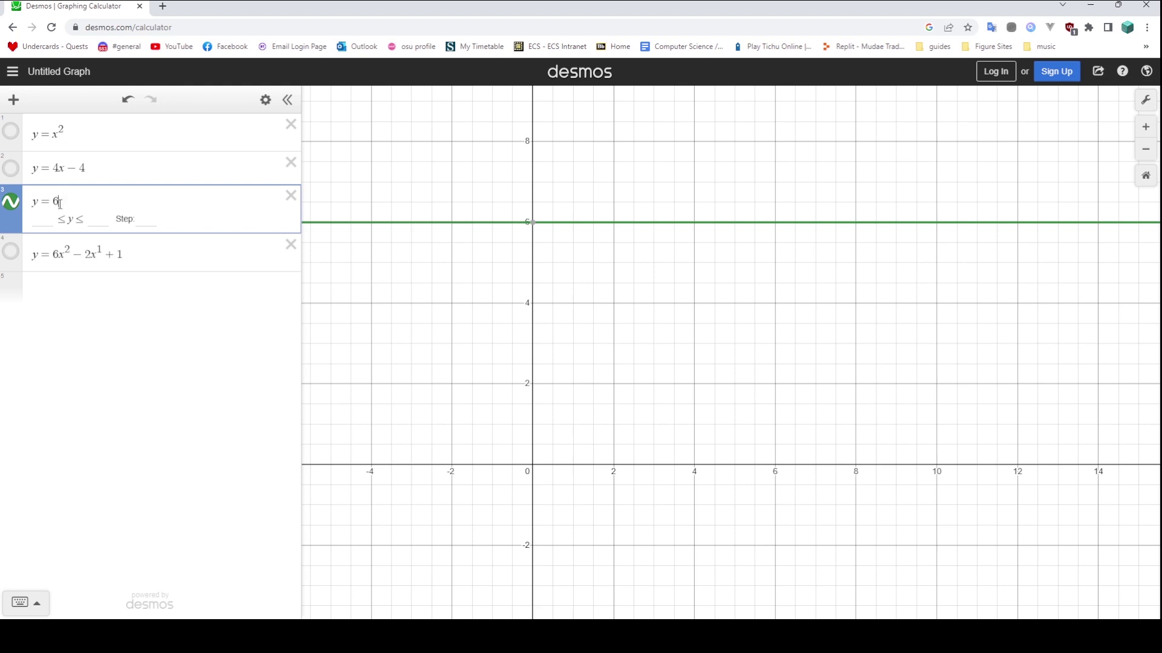
{"action": "key", "text": "BackSpace"}
{"action": "type", "text": "0"}
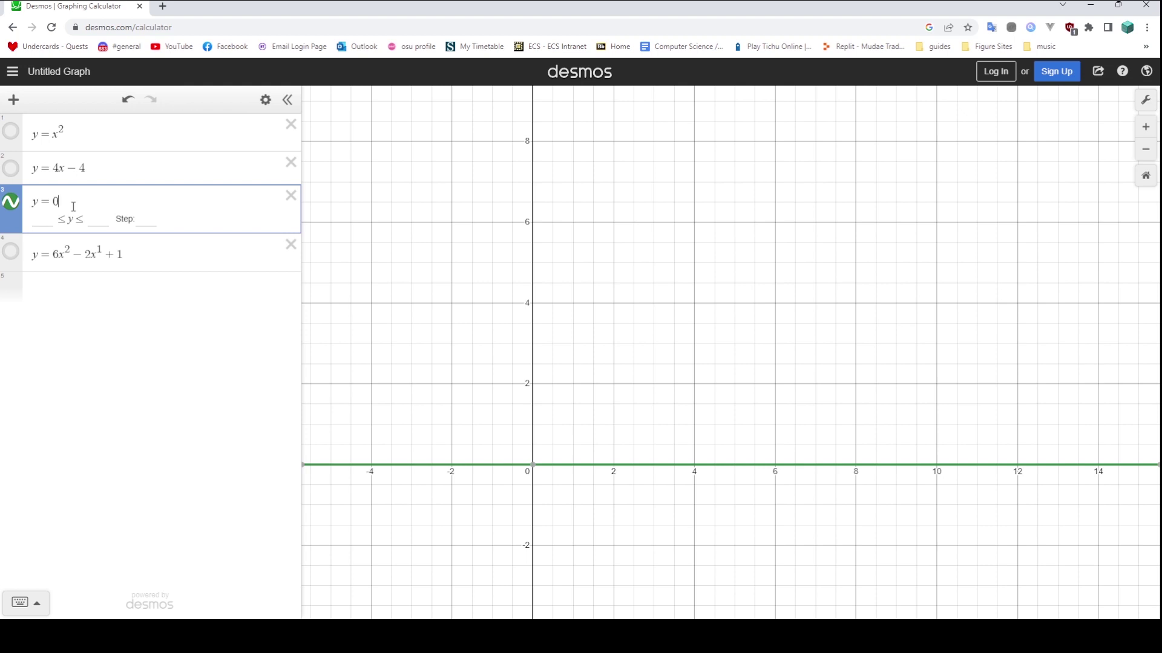
{"action": "key", "text": "ctrl+z"}
{"action": "key", "text": "ctrl+z"}
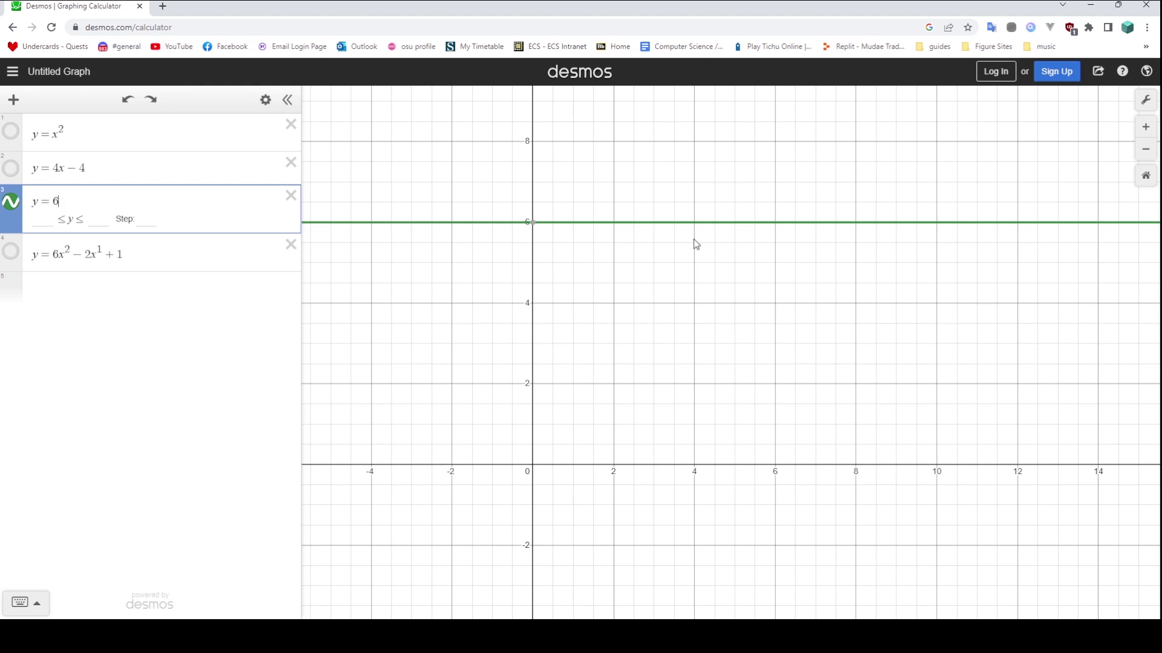
{"action": "key", "text": "ctrl+y"}
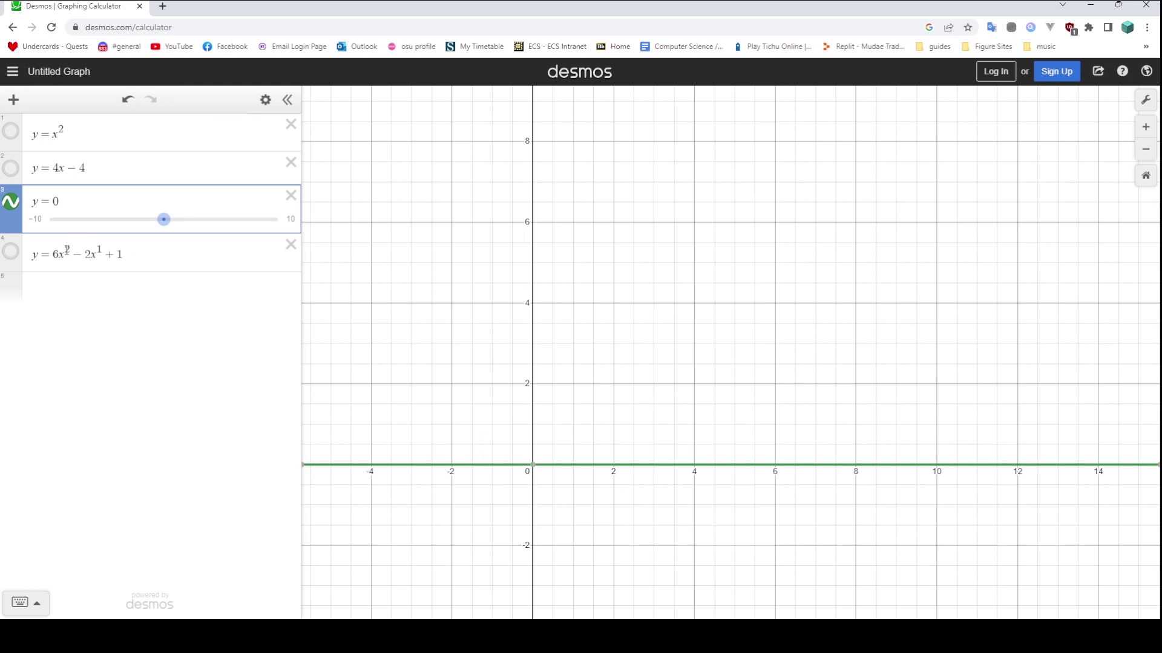
Place the cursor in line 4 after 6x² and move out of the exponent to continue y = 6x² − 2x¹ + 1.
{"action": "left_click", "coordinate": [66, 252]}
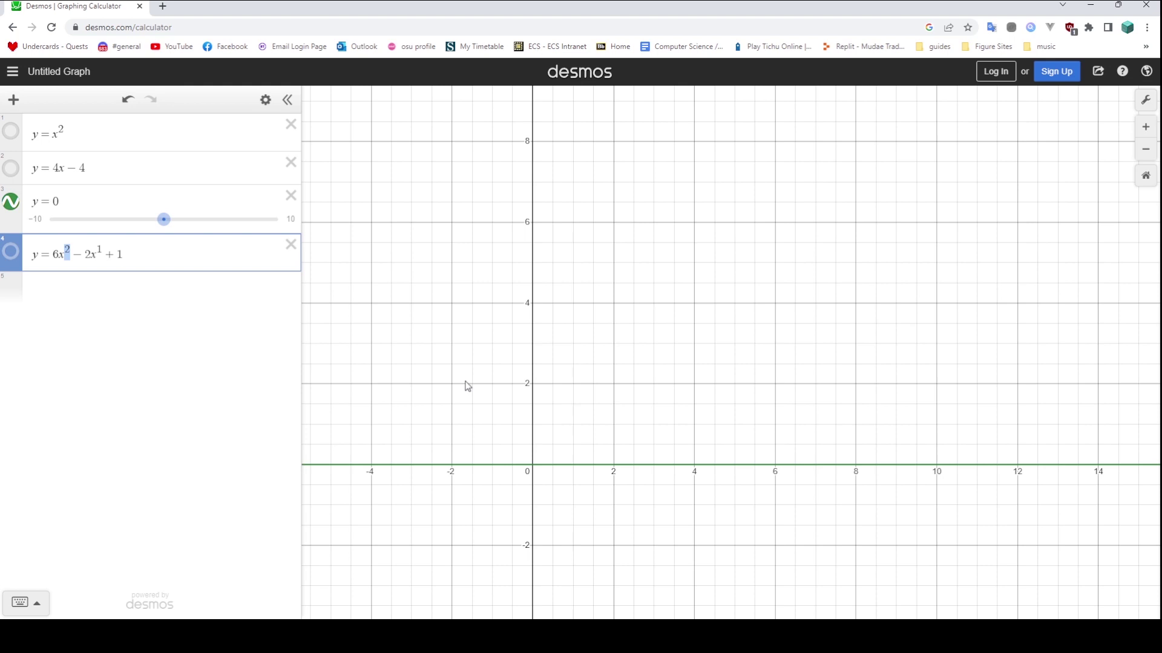
{"action": "key", "text": "Right"}
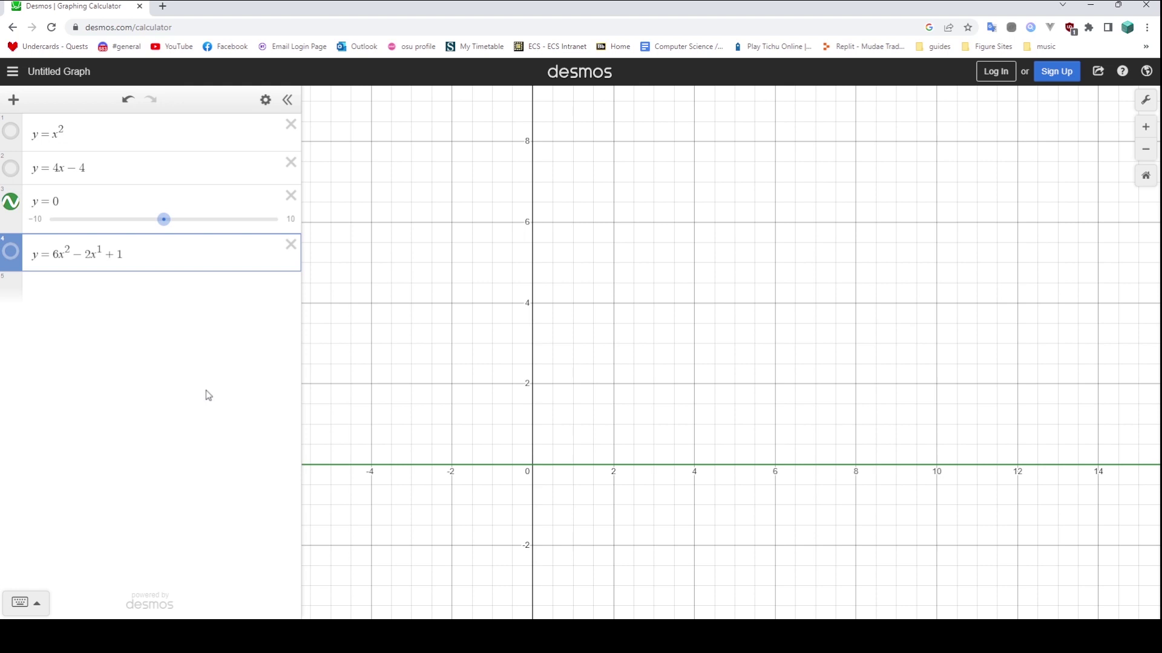